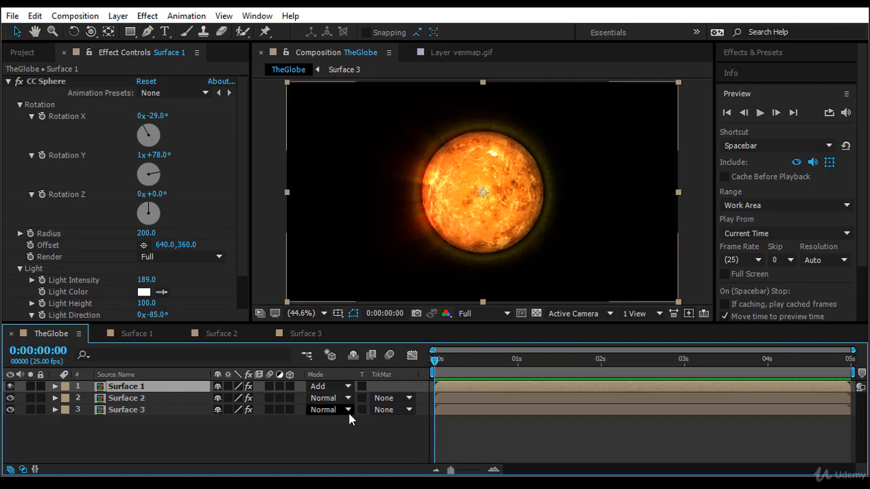
- Show the Parent column in the timeline and parent the Surface 2 and Surface 3 layers to Surface 1
{"action": "right_click", "coordinate": [389, 375]}
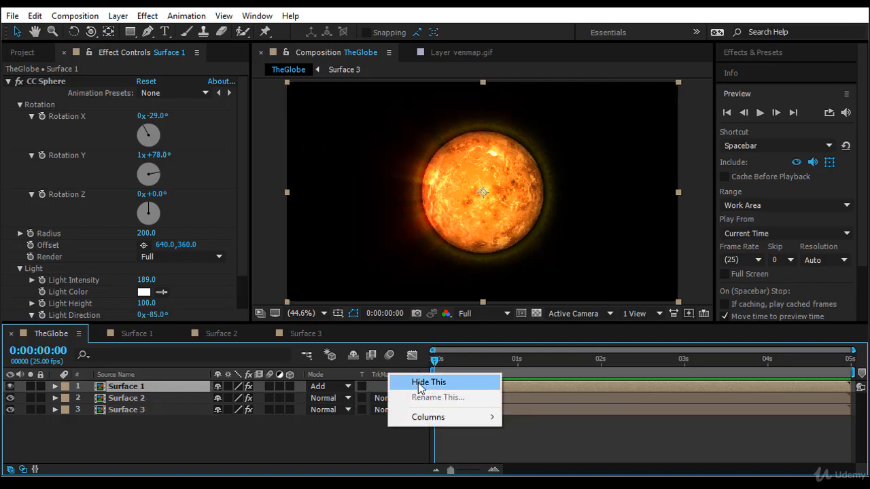
{"action": "mouse_move", "coordinate": [458, 424]}
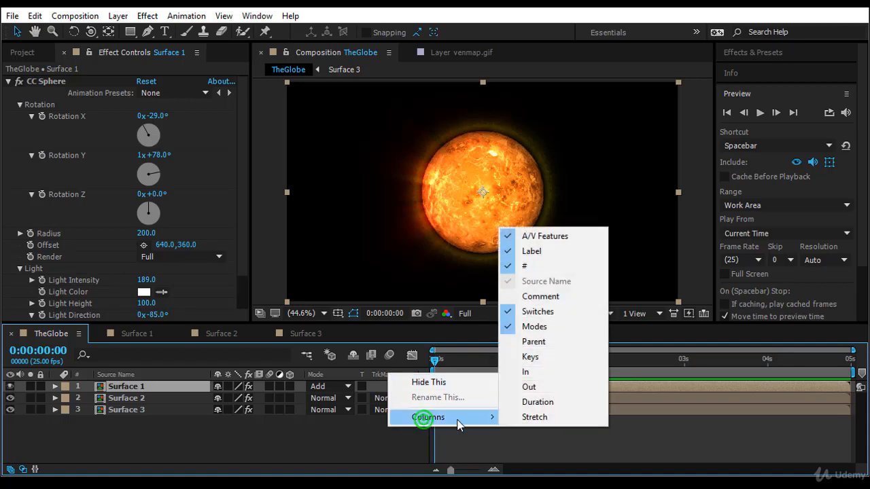
{"action": "left_click", "coordinate": [598, 343]}
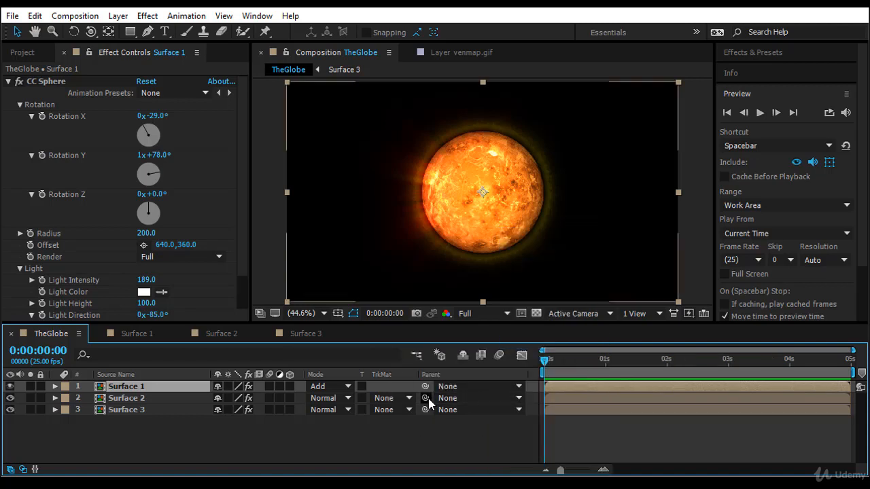
{"action": "left_click_drag", "start_coordinate": [426, 398], "coordinate": [171, 389]}
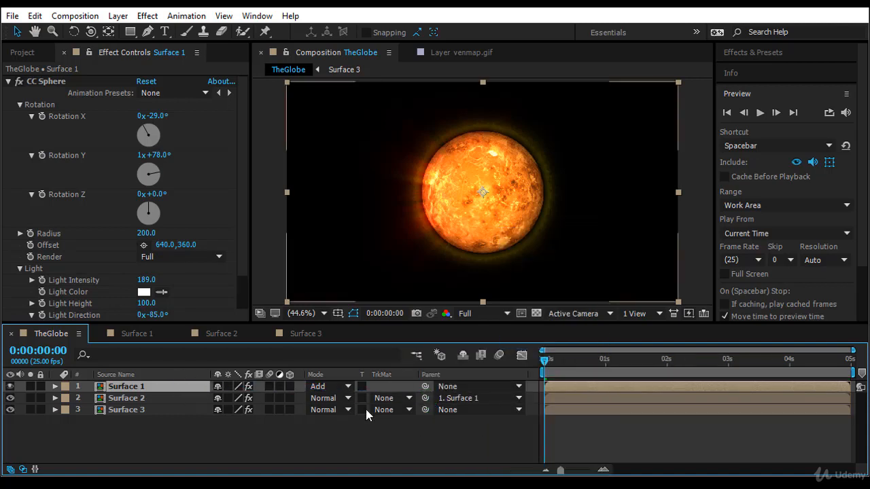
{"action": "left_click_drag", "start_coordinate": [423, 412], "coordinate": [195, 388]}
- Reveal the Position and Scale properties of Surface 1 and turn on keyframing for both at 0:00:00:00
{"action": "key", "text": "p"}
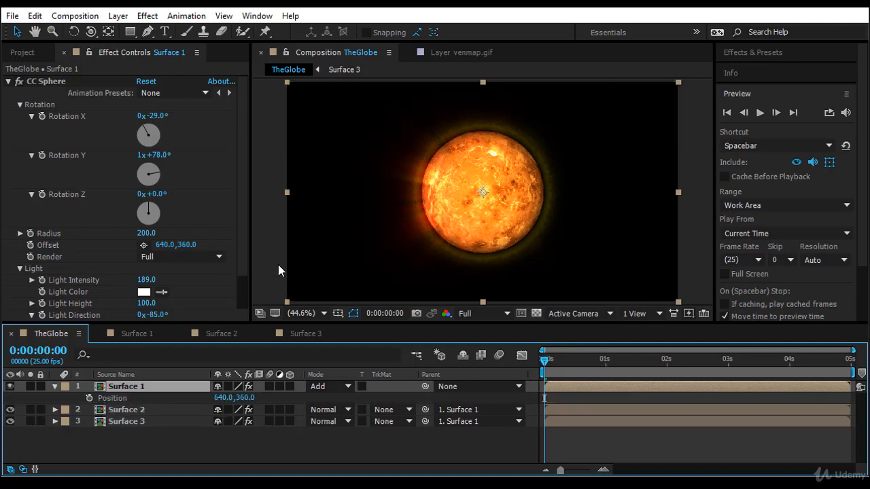
{"action": "key", "text": "shift+s"}
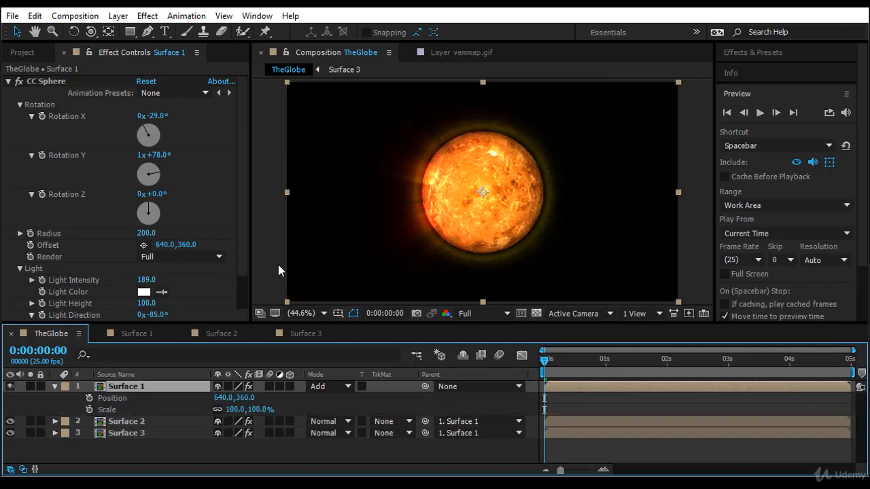
{"action": "left_click", "coordinate": [89, 398]}
{"action": "left_click", "coordinate": [89, 410]}
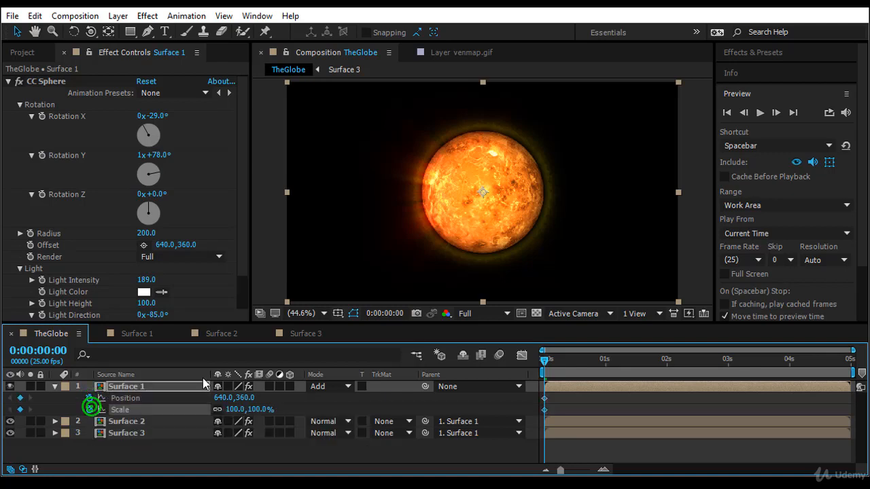
- Move the globe to the frame's upper-right corner at about 1160.4, 81.9 and set its Scale to 0%
{"action": "left_click_drag", "start_coordinate": [479, 195], "coordinate": [641, 110]}
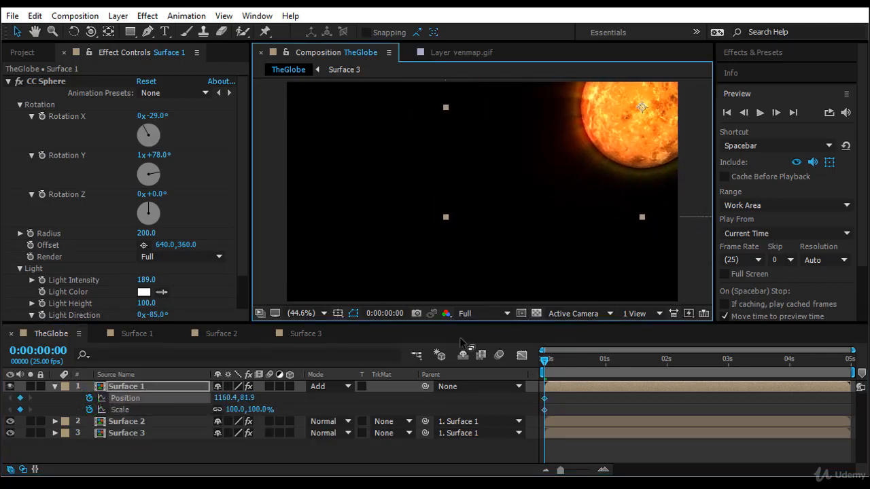
{"action": "left_click_drag", "start_coordinate": [281, 409], "coordinate": [183, 413]}
{"action": "left_click", "coordinate": [236, 409]}
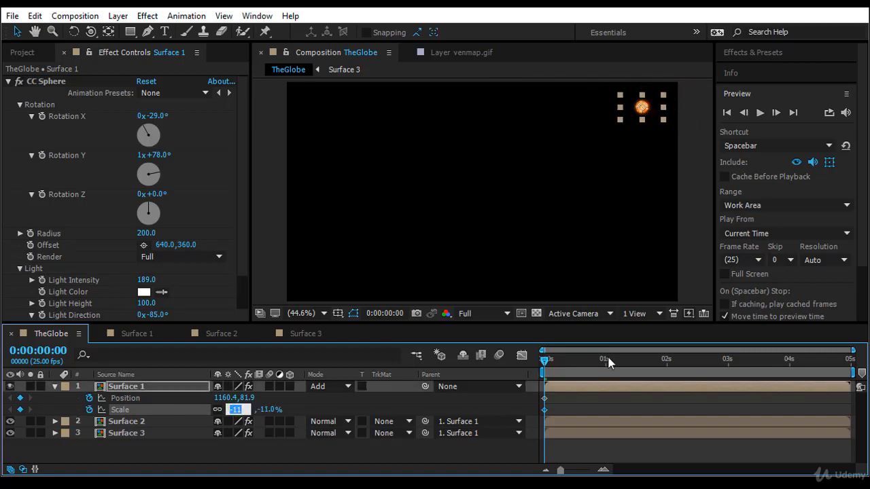
{"action": "type", "text": "0"}
{"action": "key", "text": "Return"}
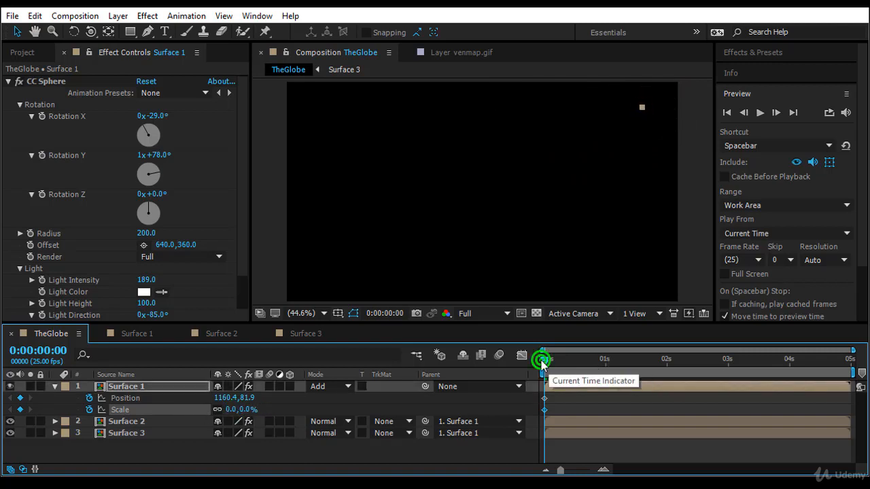
- Add a 100% Scale keyframe to Surface 1 at 0:00:02:01
{"action": "left_click_drag", "start_coordinate": [545, 360], "coordinate": [667, 384]}
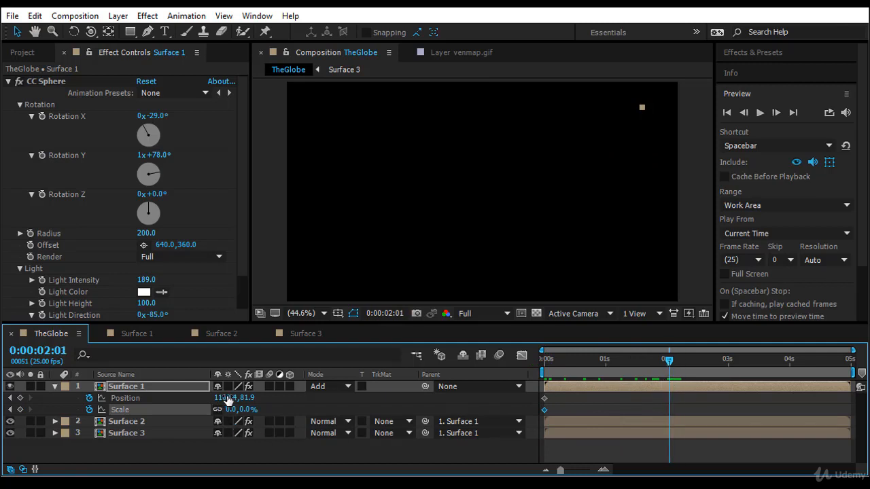
{"action": "left_click_drag", "start_coordinate": [246, 410], "coordinate": [256, 415]}
{"action": "left_click", "coordinate": [255, 410]}
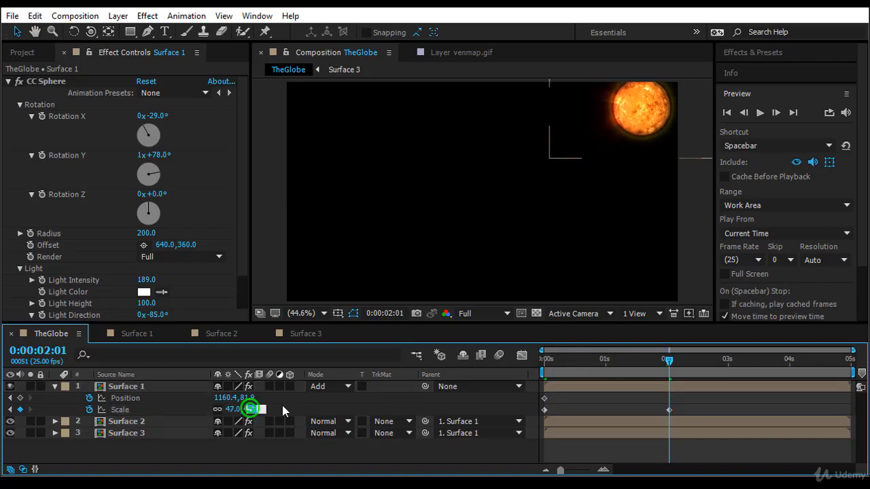
{"action": "type", "text": "100"}
{"action": "key", "text": "Return"}
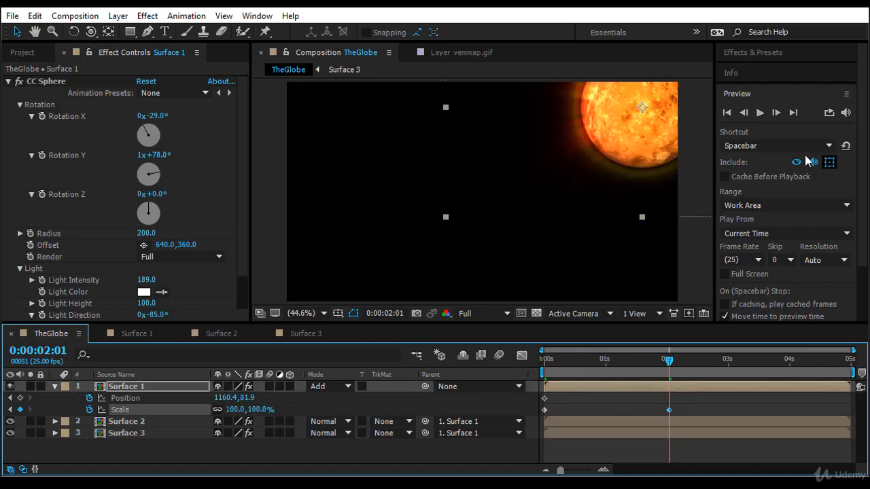
- At 0:00:02:01, move the globe to the frame's left side at about 175.7, 339.8 and enlarge its Scale to 212%
{"action": "left_click_drag", "start_coordinate": [641, 107], "coordinate": [322, 186]}
{"action": "left_click_drag", "start_coordinate": [256, 411], "coordinate": [342, 384]}
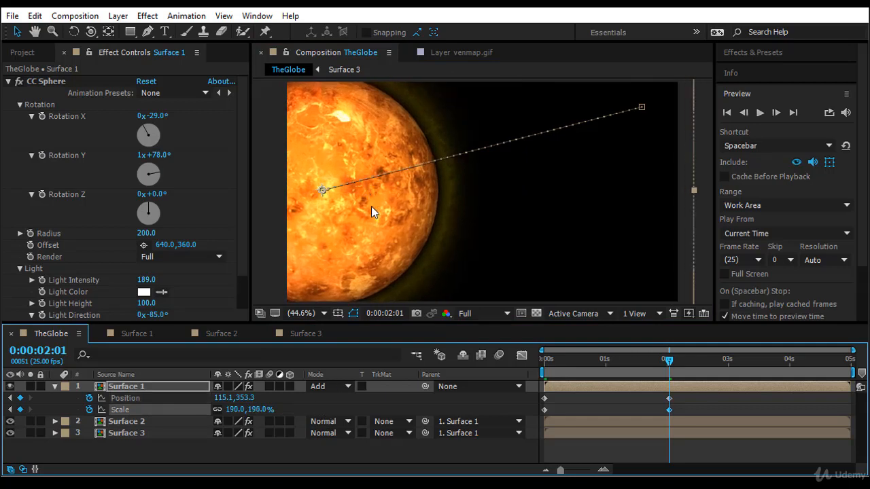
{"action": "left_click_drag", "start_coordinate": [374, 216], "coordinate": [393, 211]}
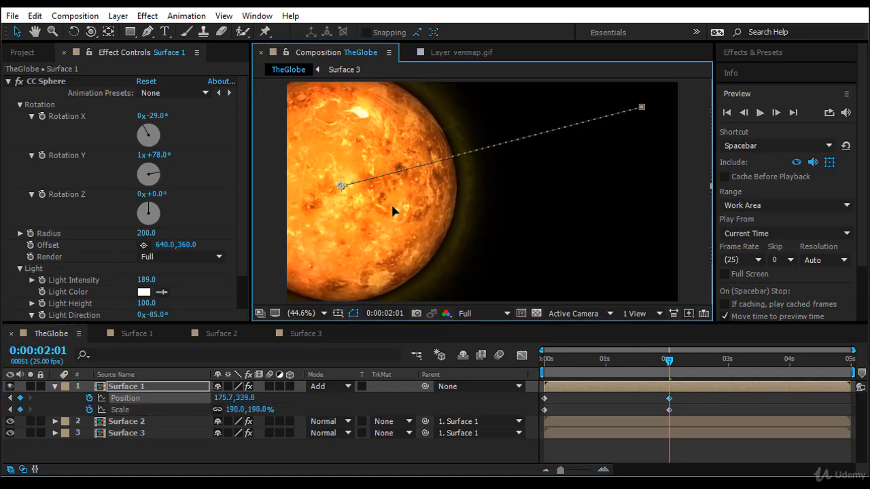
{"action": "left_click_drag", "start_coordinate": [262, 415], "coordinate": [275, 409]}
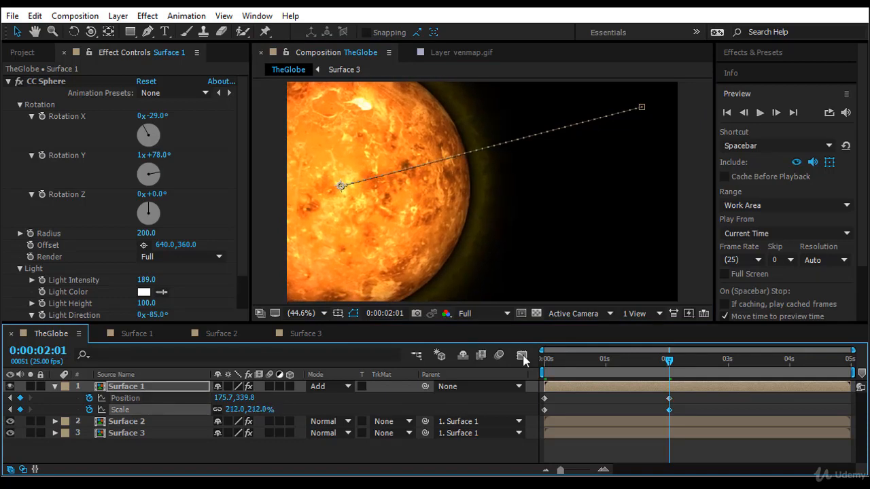
- Set the first Position keyframe's temporal and spatial interpolation to Bezier and pull its path handle leftward to curve the path upward
{"action": "left_click_drag", "start_coordinate": [669, 361], "coordinate": [609, 366]}
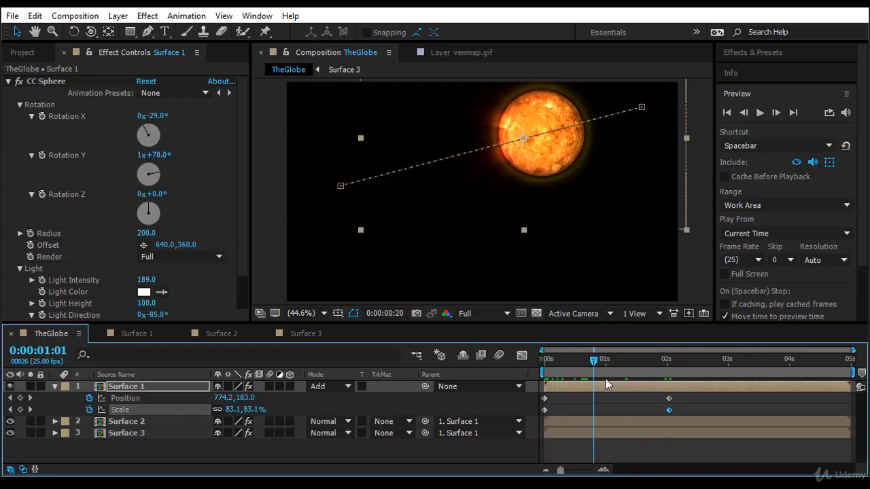
{"action": "right_click", "coordinate": [642, 109]}
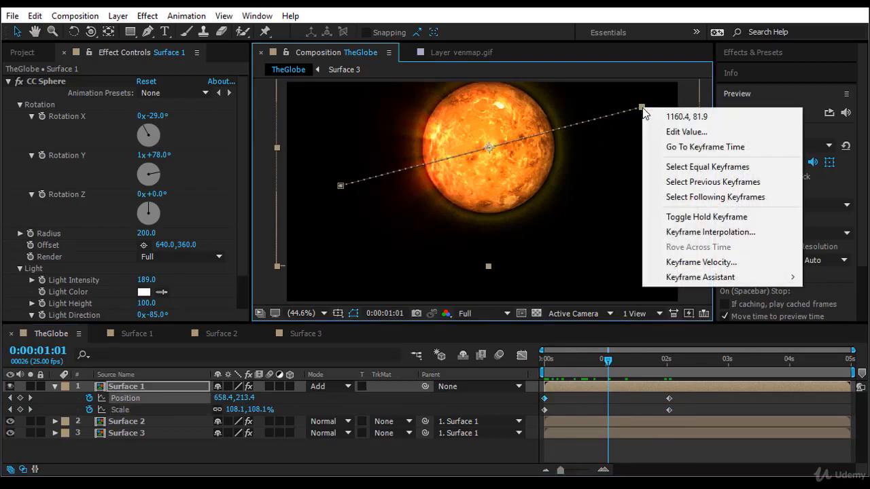
{"action": "left_click", "coordinate": [714, 232]}
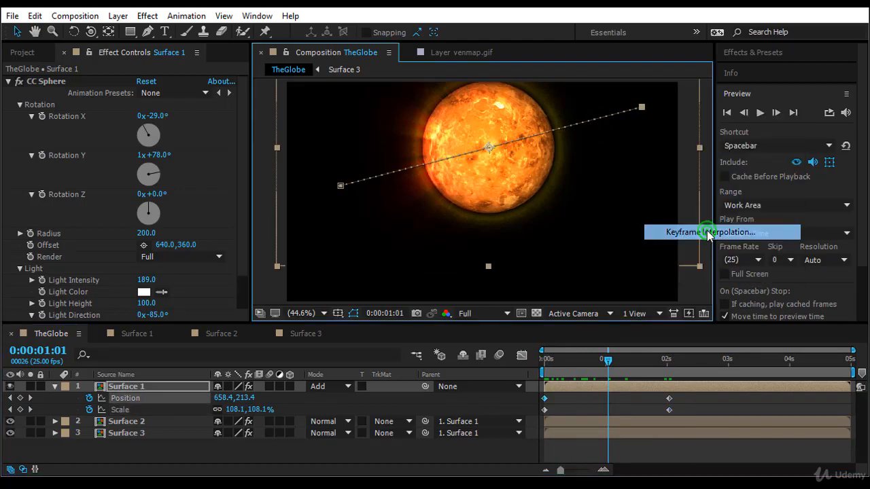
{"action": "left_click", "coordinate": [148, 22]}
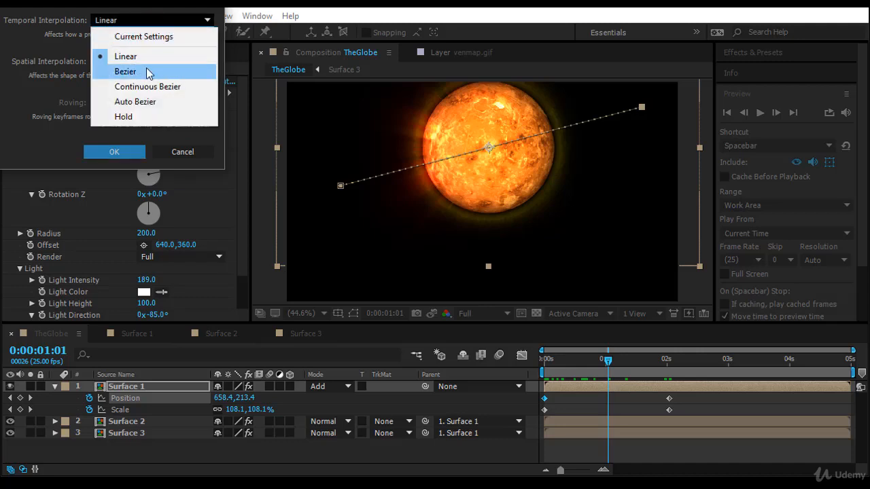
{"action": "left_click", "coordinate": [142, 71]}
{"action": "left_click", "coordinate": [140, 61]}
{"action": "left_click", "coordinate": [130, 110]}
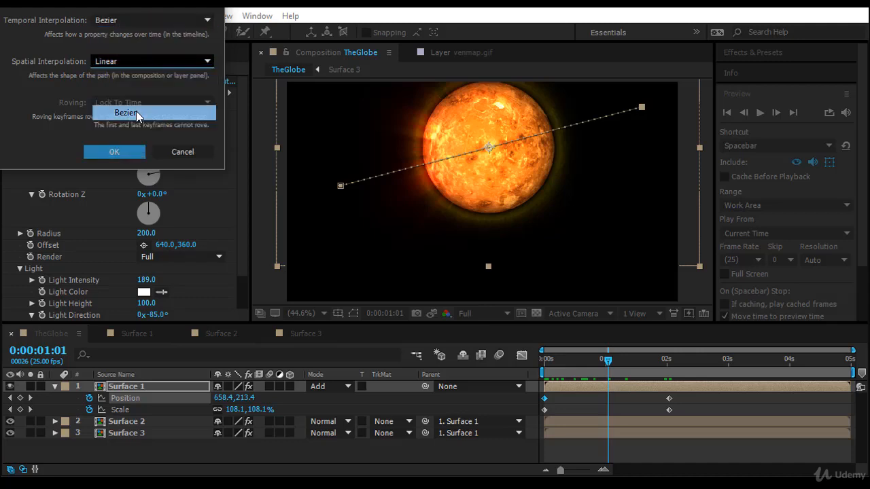
{"action": "left_click", "coordinate": [114, 153]}
{"action": "left_click_drag", "start_coordinate": [591, 120], "coordinate": [516, 106]}
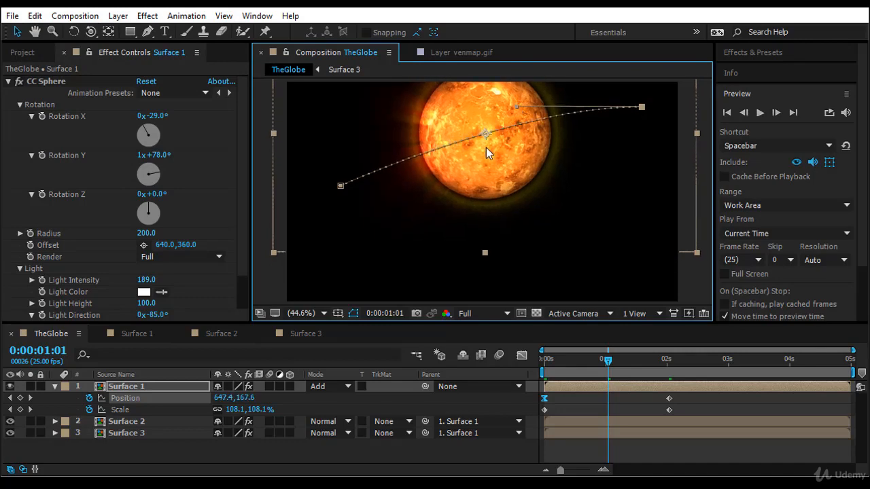
- Set both the temporal and spatial interpolation of the ending Position keyframe to Bezier
{"action": "right_click", "coordinate": [342, 185]}
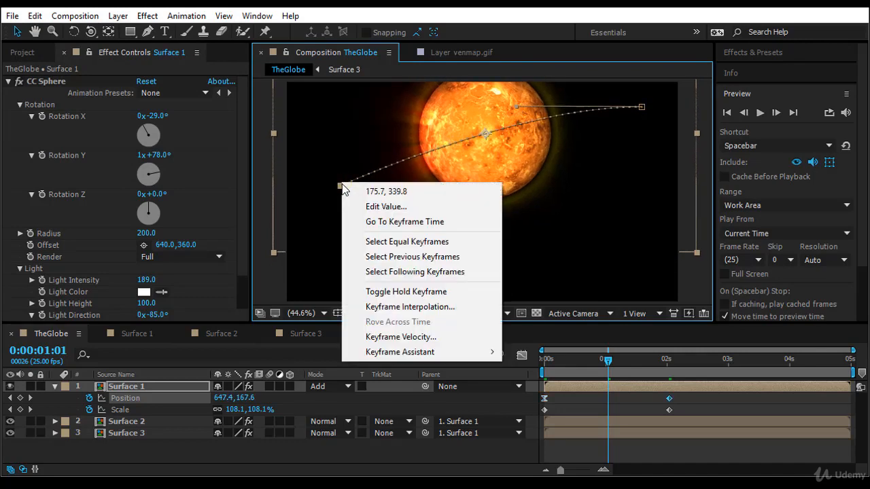
{"action": "left_click", "coordinate": [444, 308]}
{"action": "left_click", "coordinate": [150, 20]}
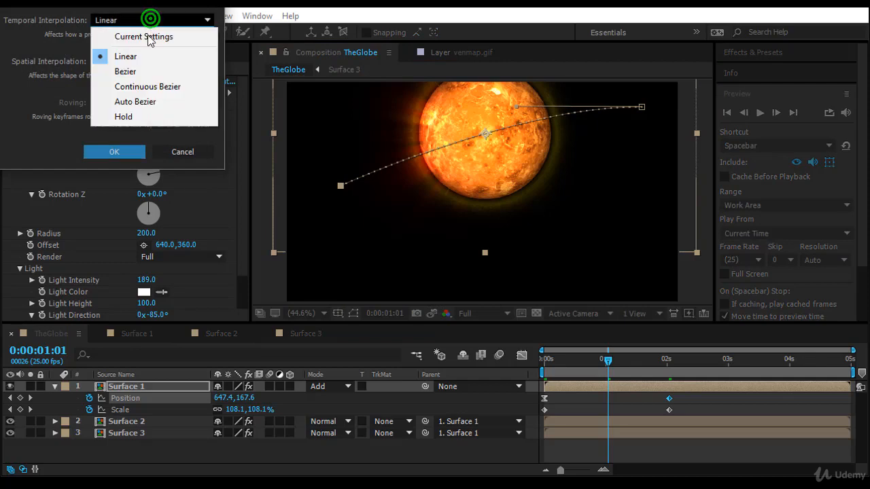
{"action": "left_click", "coordinate": [146, 71]}
{"action": "left_click", "coordinate": [136, 62]}
{"action": "left_click", "coordinate": [126, 111]}
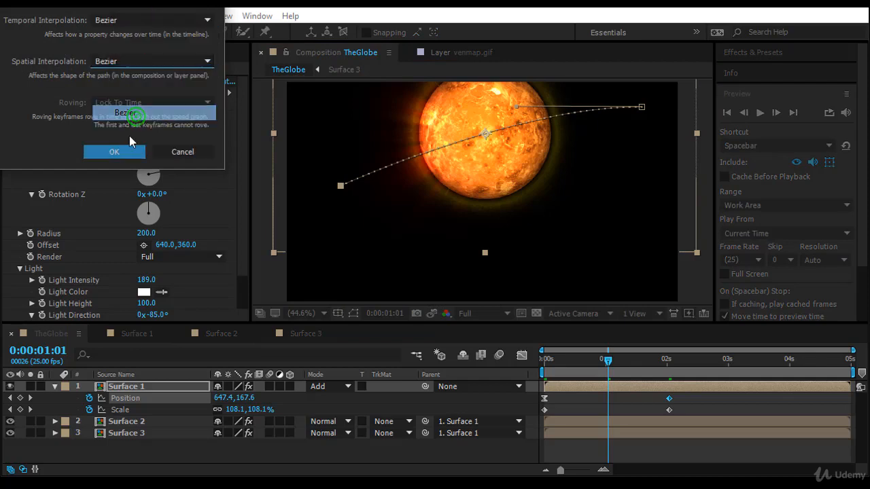
{"action": "left_click", "coordinate": [124, 153]}
- Bend the motion path's end downward into an S-curve and shift its end to about 137.6, 362.2 and its start to about 1173.8, 86.4
{"action": "left_click_drag", "start_coordinate": [386, 176], "coordinate": [378, 249]}
{"action": "left_click_drag", "start_coordinate": [340, 187], "coordinate": [329, 195]}
{"action": "left_click_drag", "start_coordinate": [643, 107], "coordinate": [647, 109]}
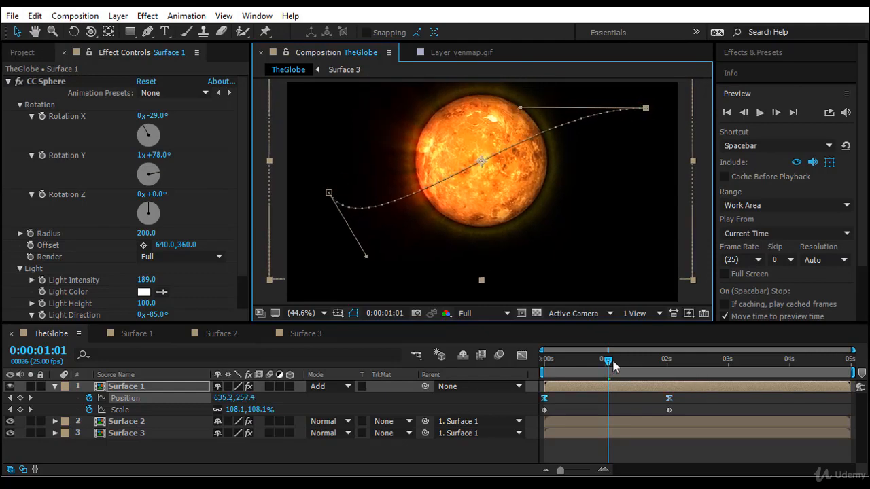
- Apply Easy Ease to all Position and Scale keyframes of Surface 1
{"action": "left_click_drag", "start_coordinate": [612, 363], "coordinate": [512, 409]}
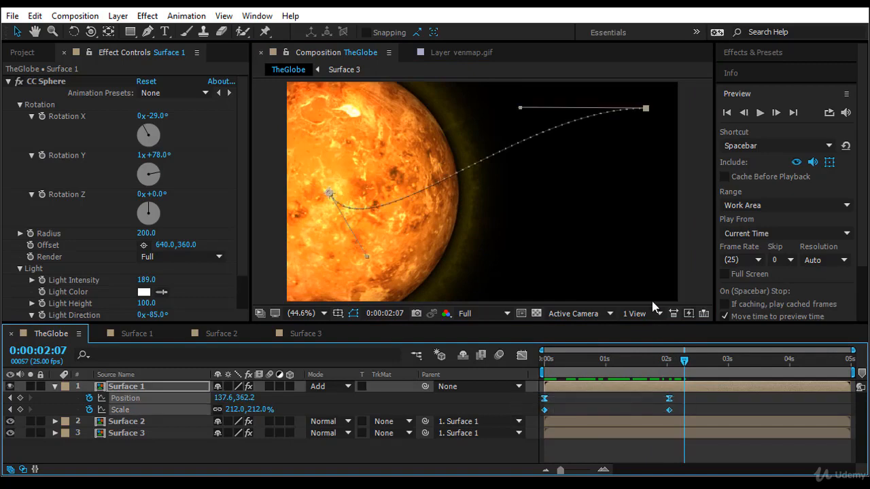
{"action": "key", "text": "F9"}
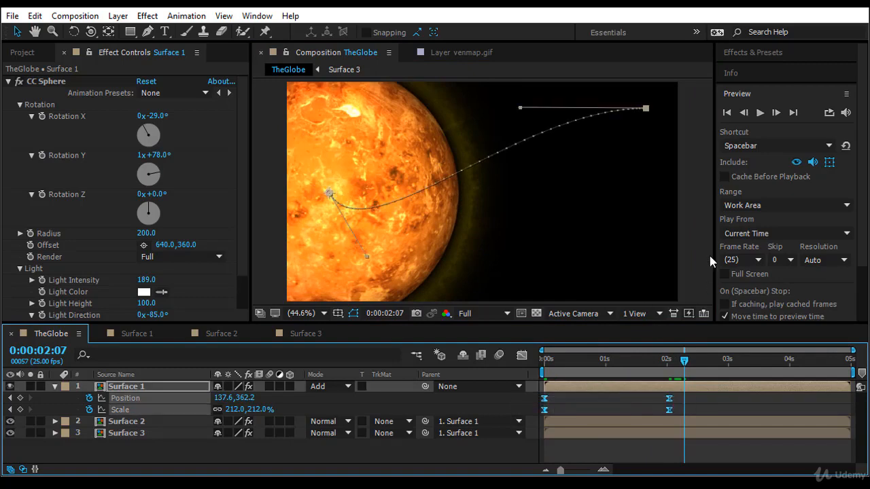
- Open the Graph Editor and examine the curves of Surface 1's Position property
{"action": "left_click", "coordinate": [522, 355]}
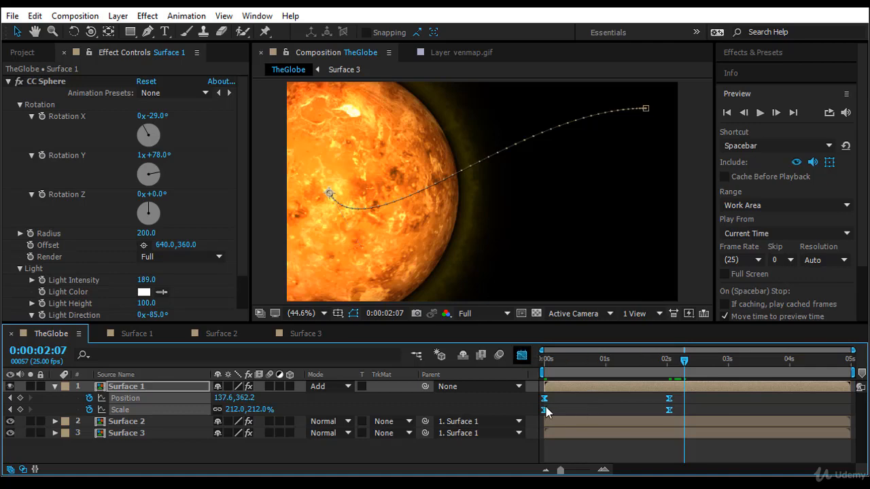
{"action": "left_click", "coordinate": [334, 404]}
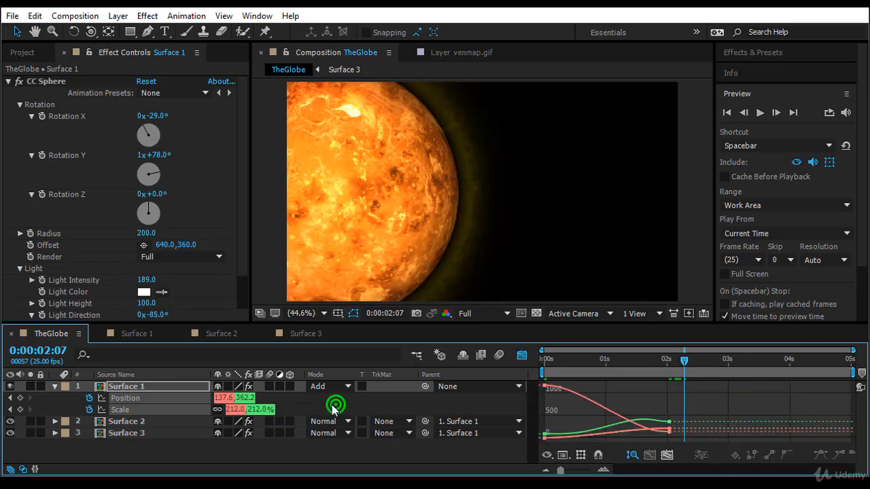
{"action": "left_click", "coordinate": [245, 398]}
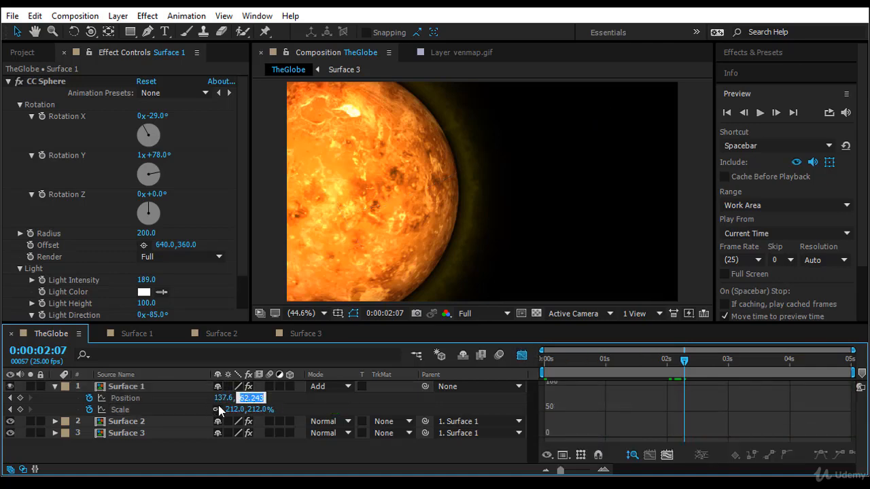
{"action": "left_click", "coordinate": [174, 397]}
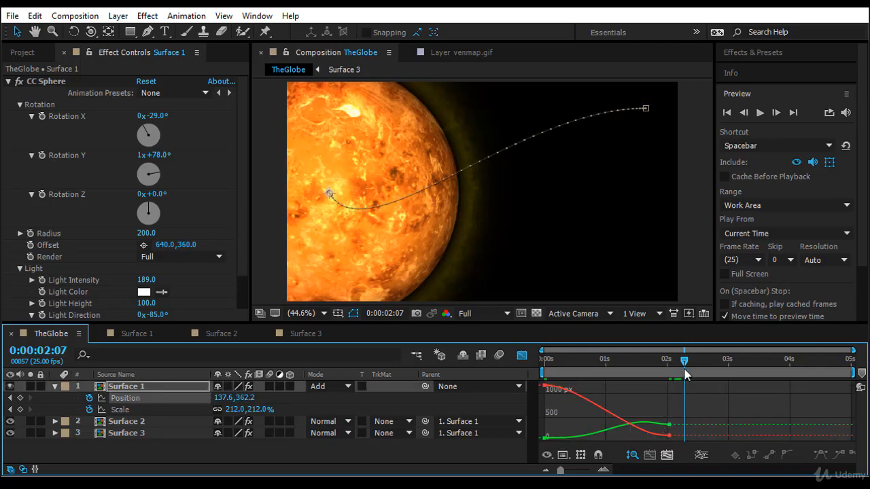
- Return to the start of the timeline, close the Graph Editor and preview the globe's animation
{"action": "left_click_drag", "start_coordinate": [685, 361], "coordinate": [507, 398]}
{"action": "left_click", "coordinate": [525, 355]}
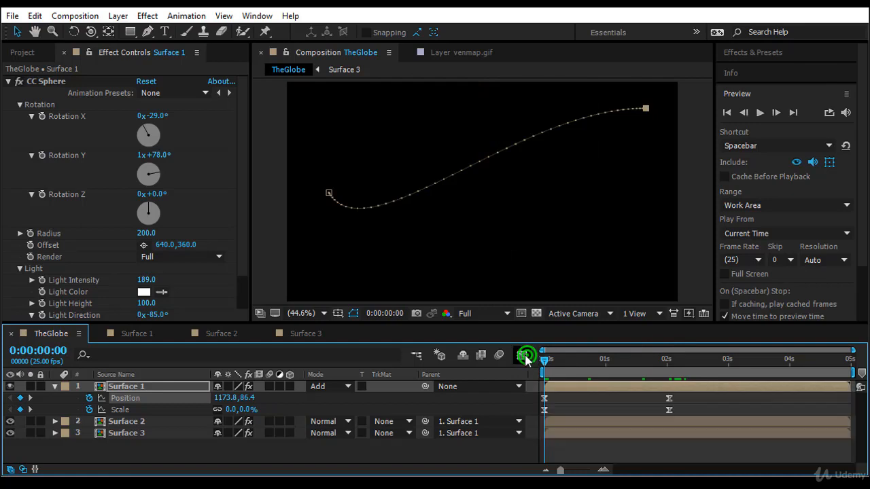
{"action": "key", "text": "space"}
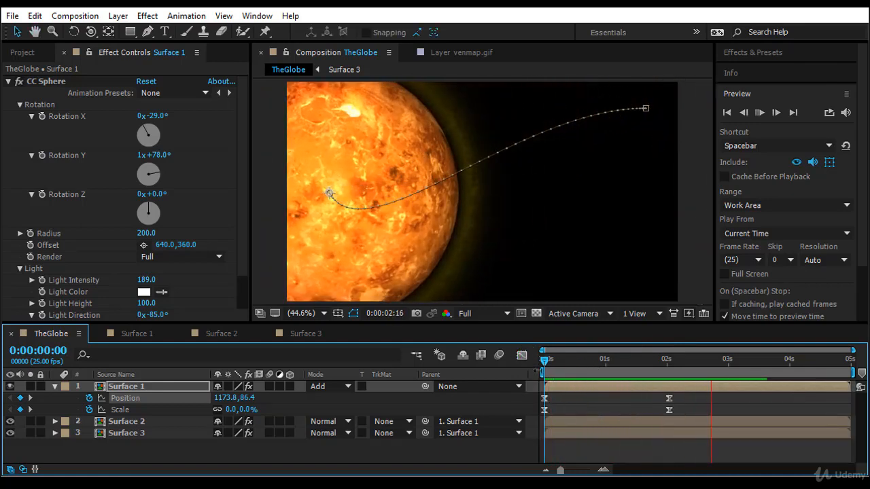
{"action": "left_click", "coordinate": [541, 361]}
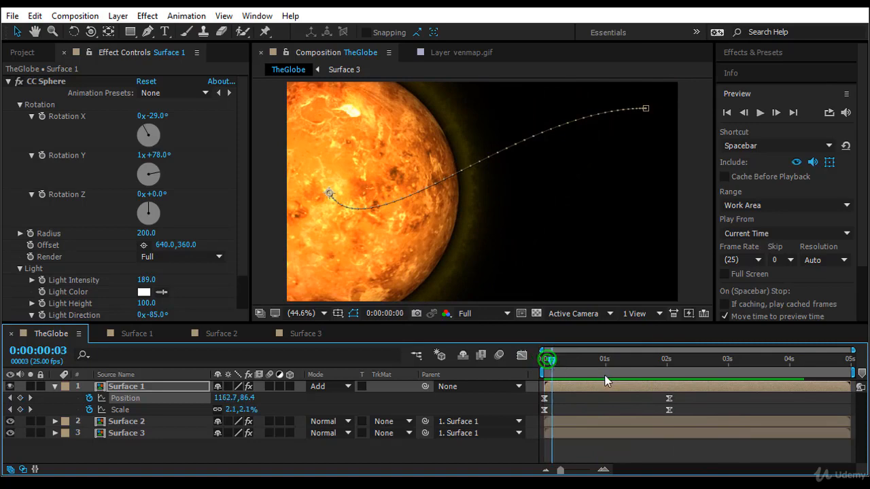
- At 0:00:01:05, bend the start of Surface 1's motion path downward so the whole path forms a single sagging arc
{"action": "left_click", "coordinate": [618, 359]}
{"action": "left_click", "coordinate": [646, 109]}
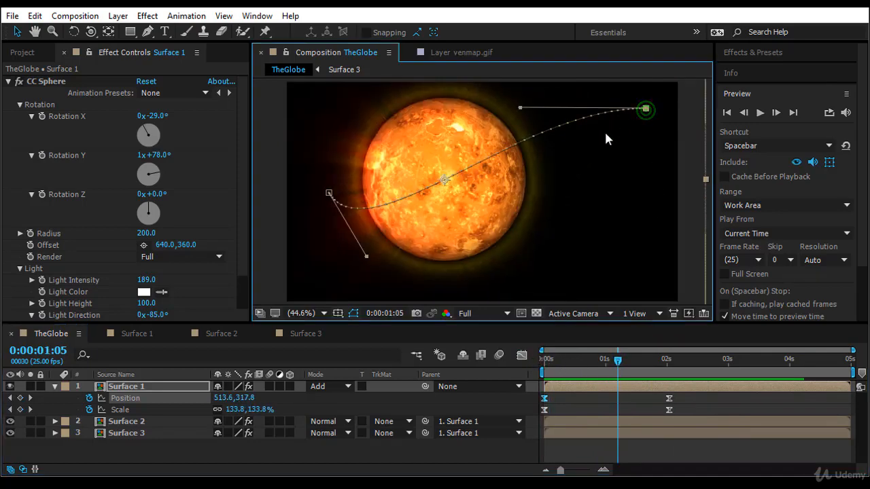
{"action": "left_click_drag", "start_coordinate": [520, 108], "coordinate": [558, 183]}
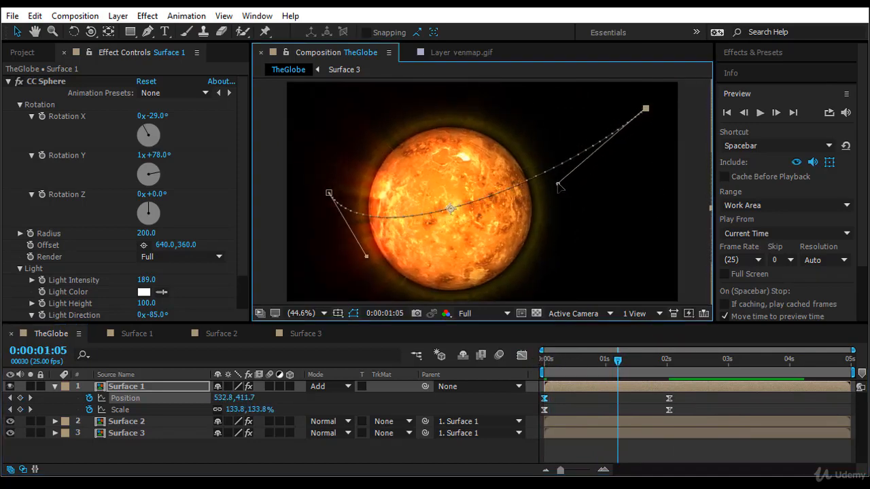
- Add a 73.3% Scale keyframe to Surface 1 at 0:00:01:02 and shift it slightly earlier, just before the 1-second mark
{"action": "mouse_move", "coordinate": [618, 365]}
{"action": "left_mouse_down"}
{"action": "mouse_move", "coordinate": [586, 367]}
{"action": "mouse_move", "coordinate": [611, 371]}
{"action": "left_mouse_up"}
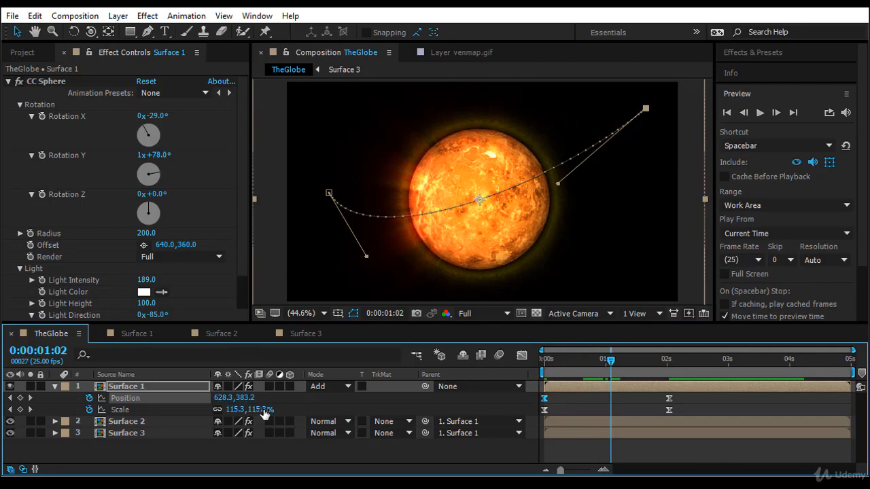
{"action": "left_click_drag", "start_coordinate": [263, 408], "coordinate": [240, 412]}
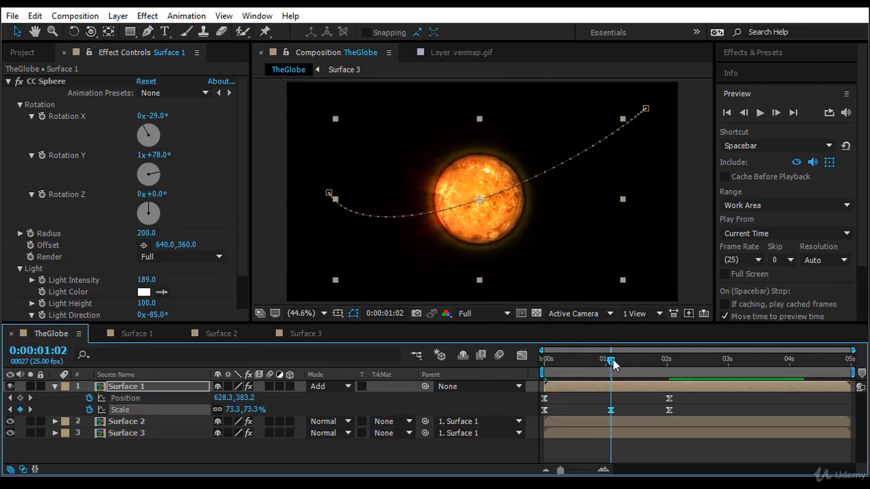
{"action": "left_click_drag", "start_coordinate": [612, 361], "coordinate": [475, 389]}
{"action": "left_click_drag", "start_coordinate": [610, 409], "coordinate": [598, 409]}
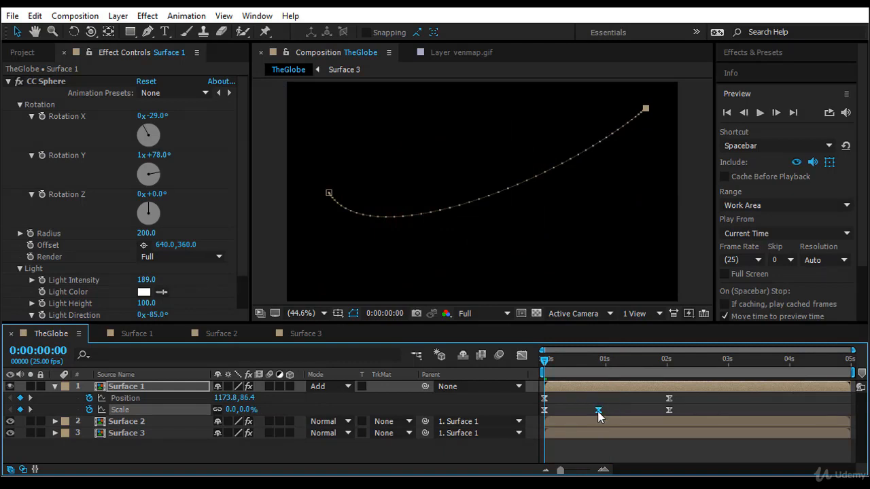
- Preview the globe's animation from the timeline start and collapse Surface 1's properties
{"action": "key", "text": "space"}
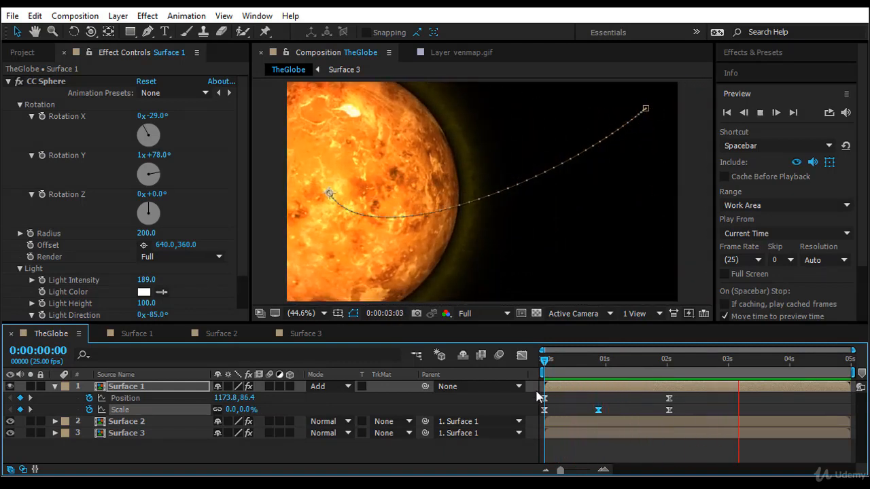
{"action": "left_click_drag", "start_coordinate": [543, 360], "coordinate": [381, 403]}
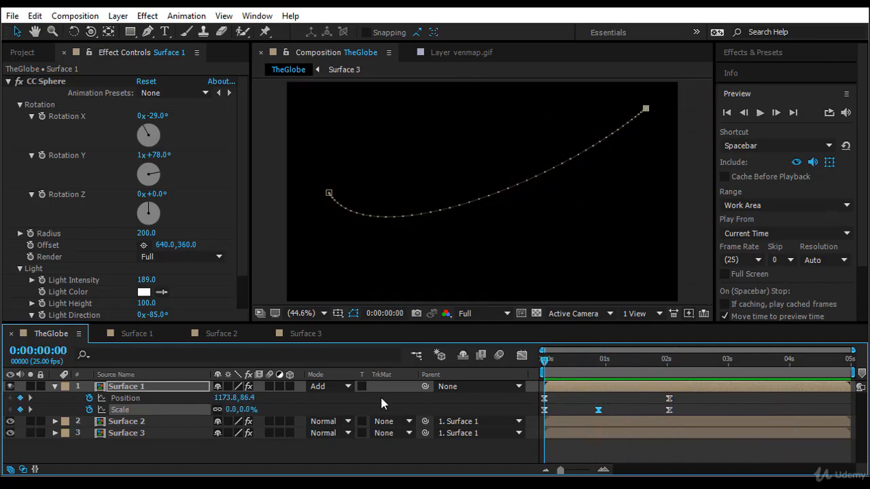
{"action": "left_click", "coordinate": [54, 386]}
{"action": "left_click", "coordinate": [111, 435]}
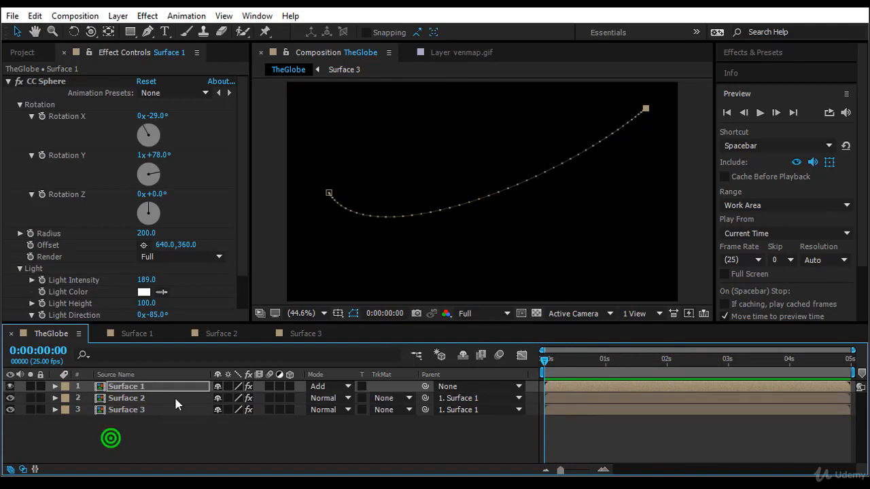
- Add PIA20920.jpg as a background layer below Surface 3 and fit it to the composition
{"action": "left_click", "coordinate": [23, 54]}
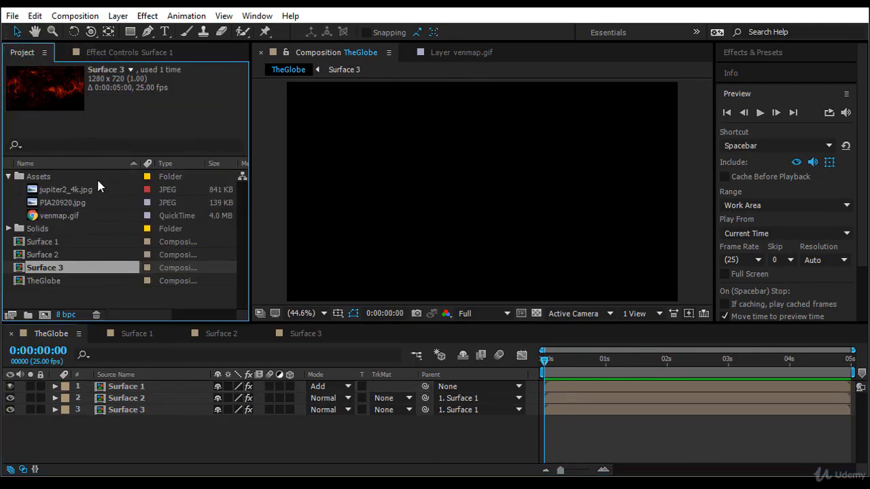
{"action": "left_click", "coordinate": [89, 191]}
{"action": "left_click", "coordinate": [91, 202]}
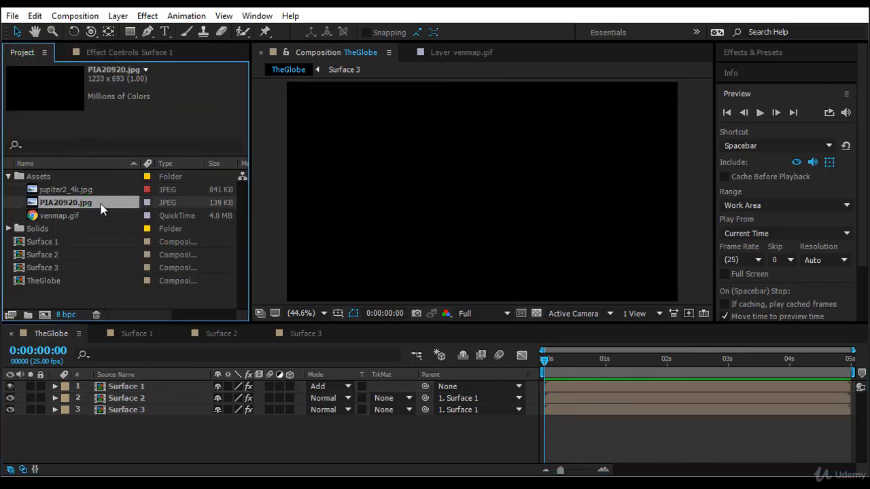
{"action": "left_click_drag", "start_coordinate": [99, 205], "coordinate": [119, 425]}
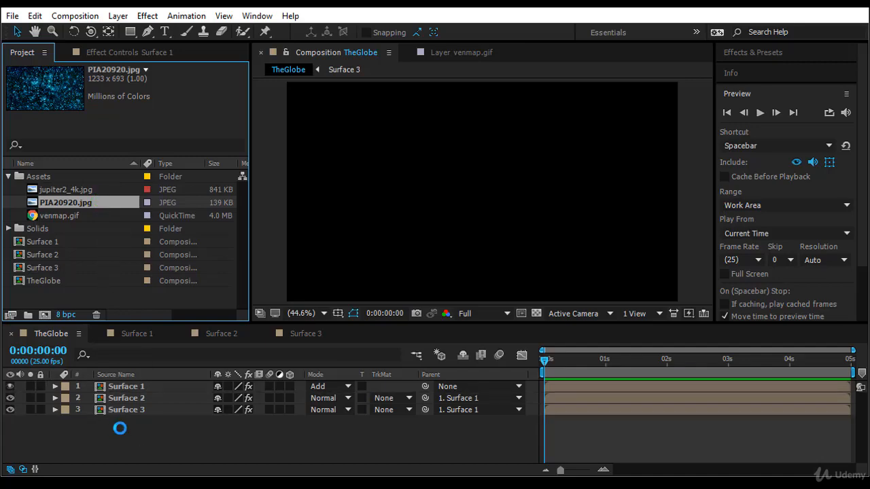
{"action": "right_click", "coordinate": [161, 420]}
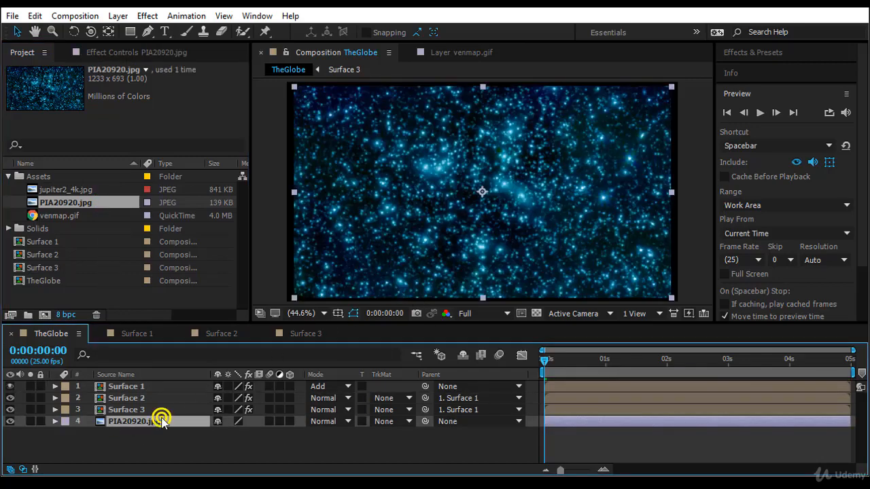
{"action": "mouse_move", "coordinate": [242, 114]}
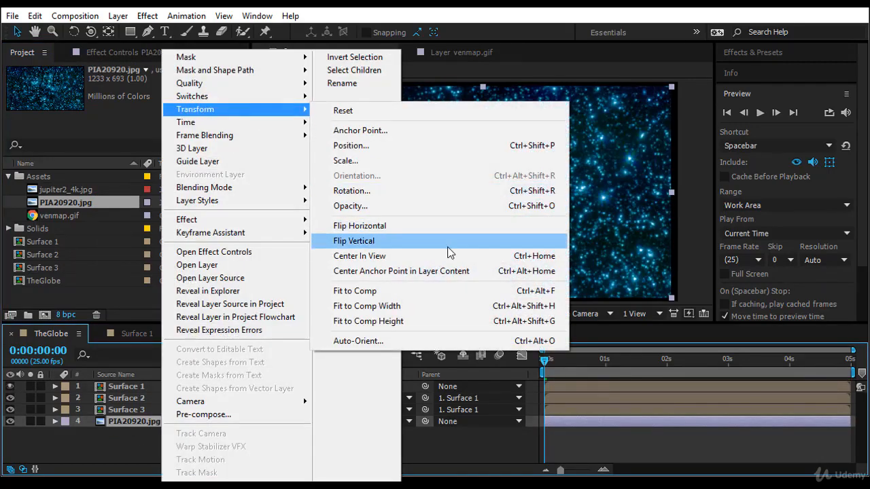
{"action": "left_click", "coordinate": [418, 290]}
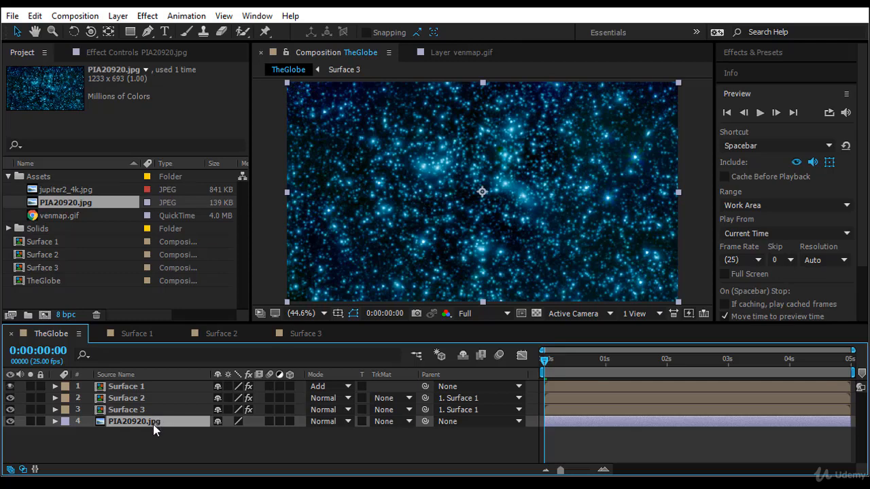
- Apply the Curves effect to the PIA20920.jpg layer and pull its RGB curve down to darken the starfield
{"action": "left_click", "coordinate": [765, 57]}
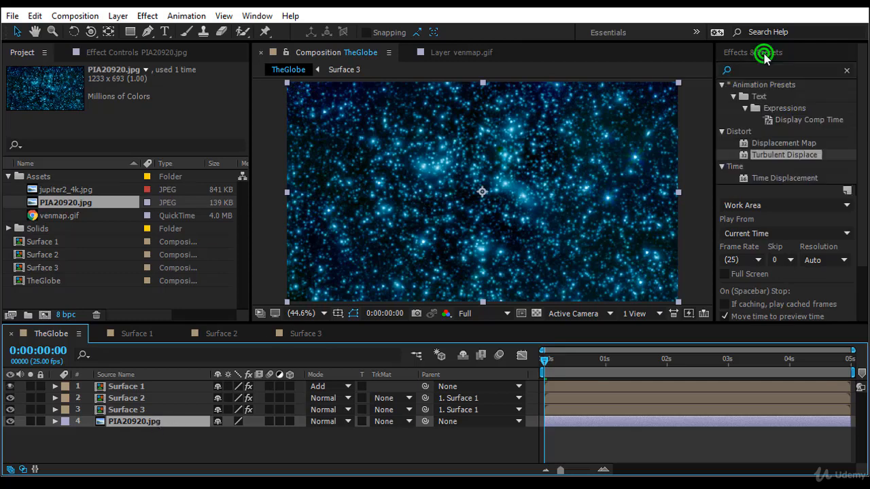
{"action": "left_click_drag", "start_coordinate": [764, 72], "coordinate": [692, 67]}
{"action": "type", "text": "curves"}
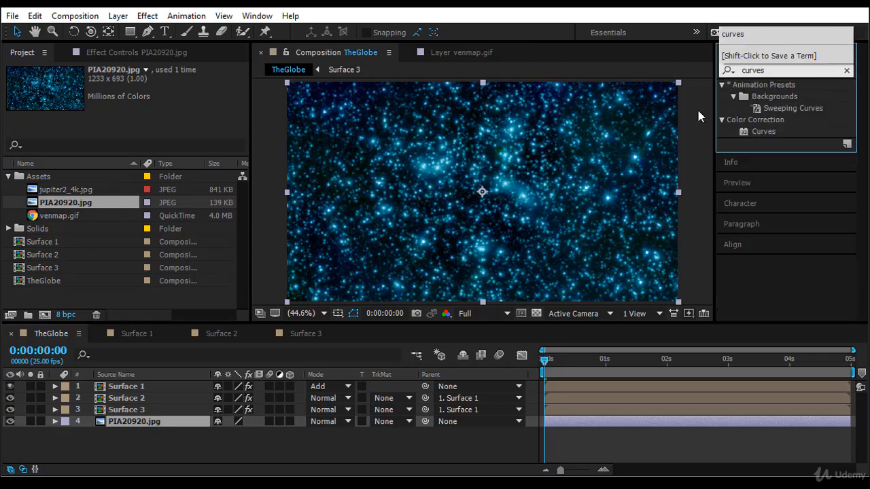
{"action": "left_click", "coordinate": [764, 131]}
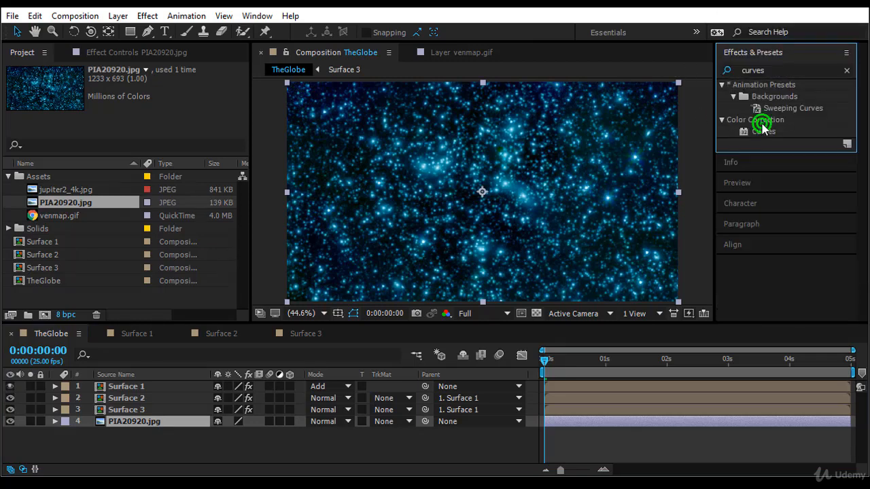
{"action": "double_click", "coordinate": [764, 131]}
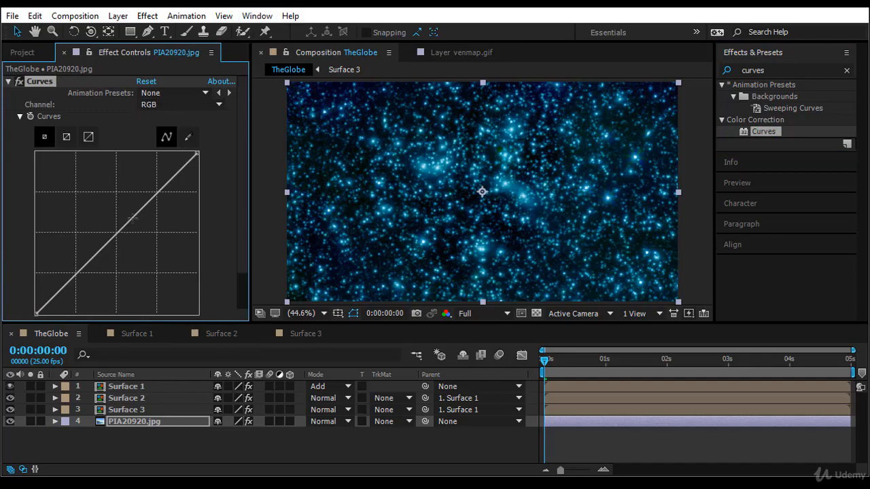
{"action": "left_click_drag", "start_coordinate": [133, 218], "coordinate": [151, 262]}
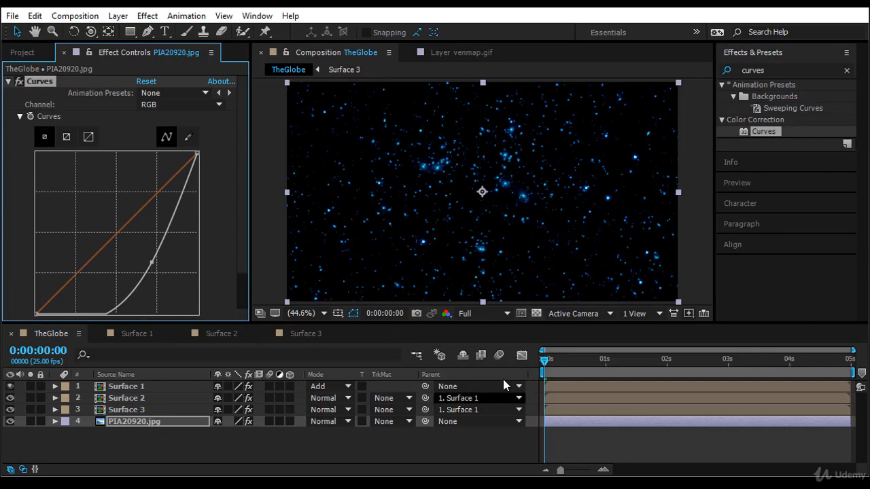
- At 0:00:02:15, tint the starfield deep blue by raising its red and blue curves, lowering green and deepening the RGB curve
{"action": "left_click_drag", "start_coordinate": [544, 359], "coordinate": [703, 373]}
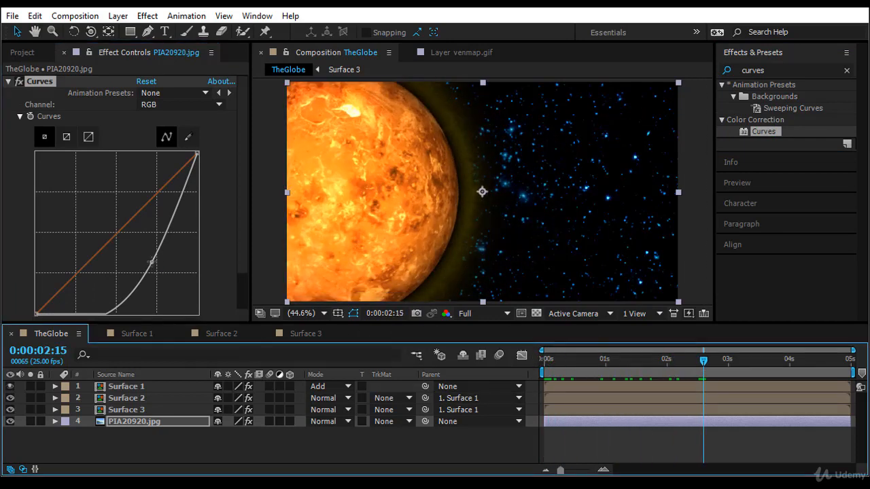
{"action": "left_click_drag", "start_coordinate": [151, 263], "coordinate": [142, 260]}
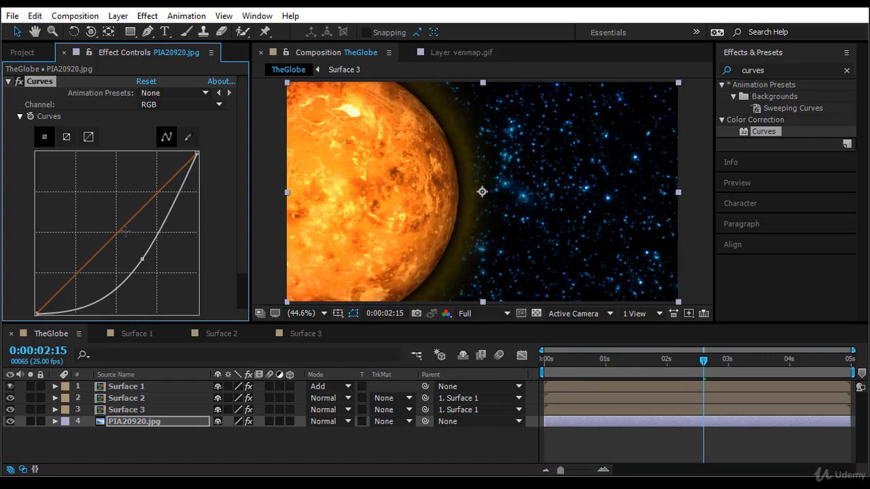
{"action": "mouse_move", "coordinate": [124, 228]}
{"action": "left_mouse_down"}
{"action": "mouse_move", "coordinate": [95, 205]}
{"action": "mouse_move", "coordinate": [161, 263]}
{"action": "mouse_move", "coordinate": [128, 251]}
{"action": "mouse_move", "coordinate": [121, 230]}
{"action": "mouse_move", "coordinate": [125, 237]}
{"action": "left_mouse_up"}
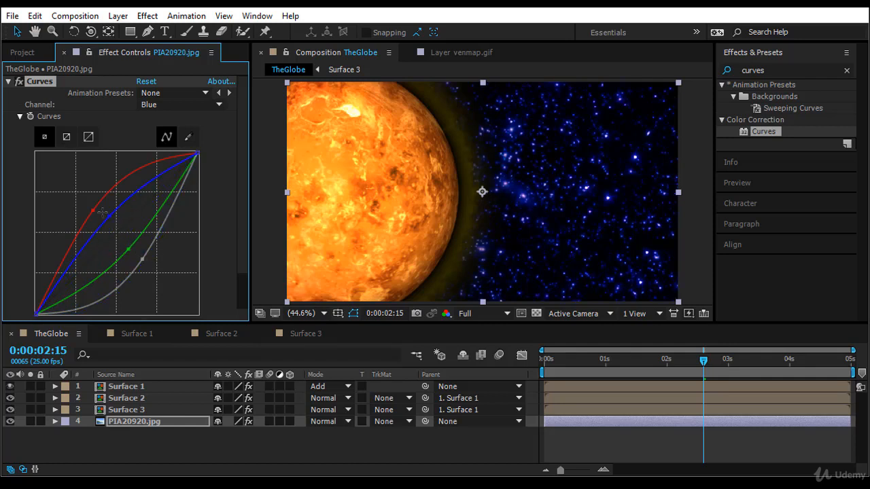
{"action": "left_click_drag", "start_coordinate": [140, 260], "coordinate": [150, 274]}
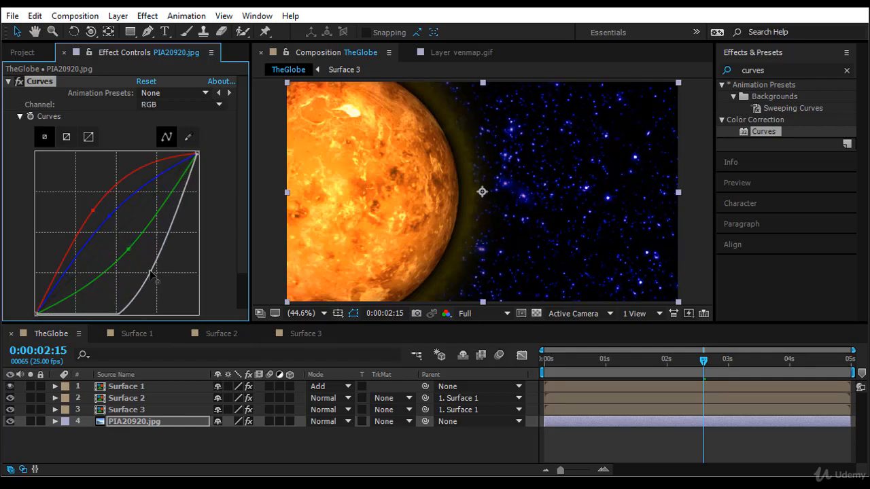
- Preview the globe against the starfield from the start of the timeline
{"action": "left_click_drag", "start_coordinate": [704, 360], "coordinate": [500, 399]}
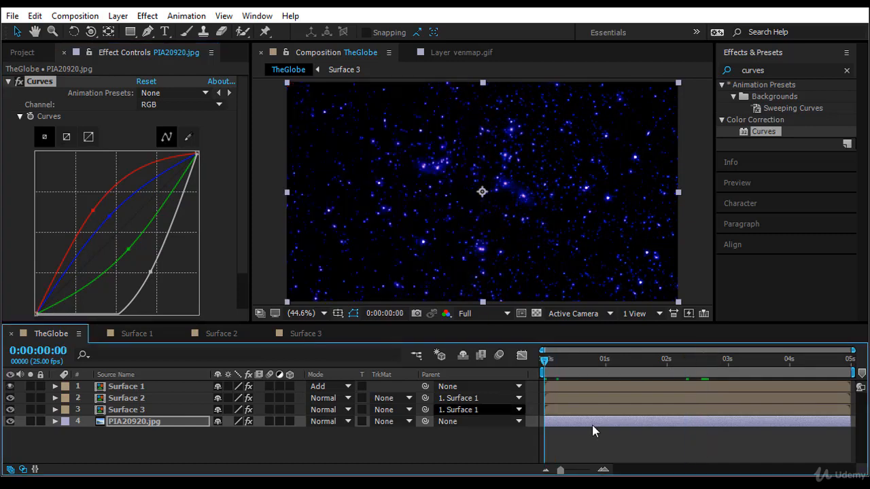
{"action": "key", "text": "space"}
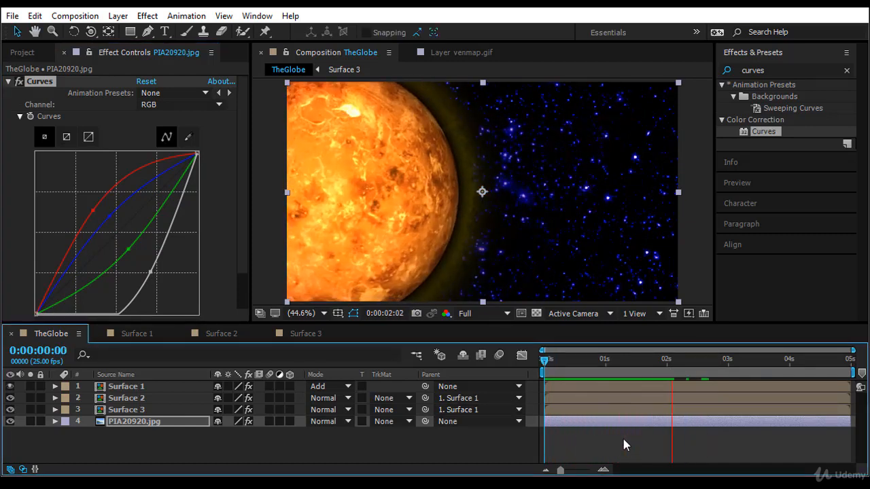
{"action": "left_click_drag", "start_coordinate": [544, 361], "coordinate": [517, 397]}
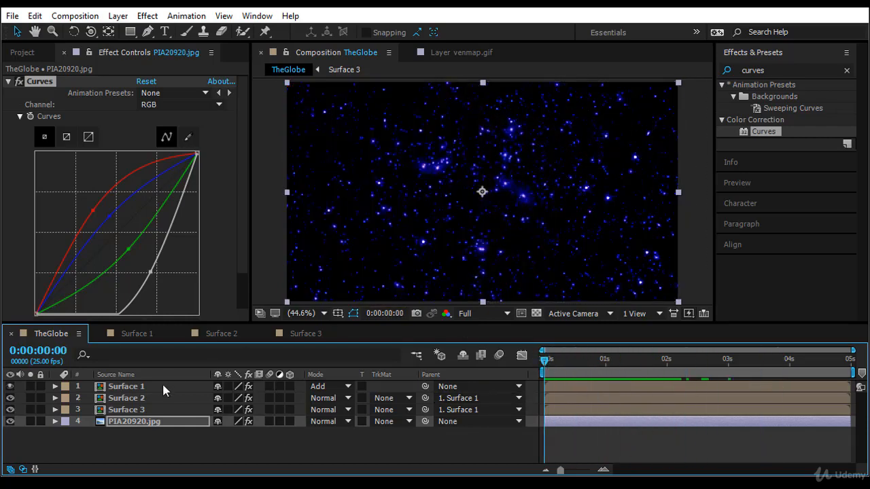
- Keyframe the CC Sphere Rotation X, Y and Z of Surface 1 at the start of the timeline
{"action": "left_click", "coordinate": [164, 386]}
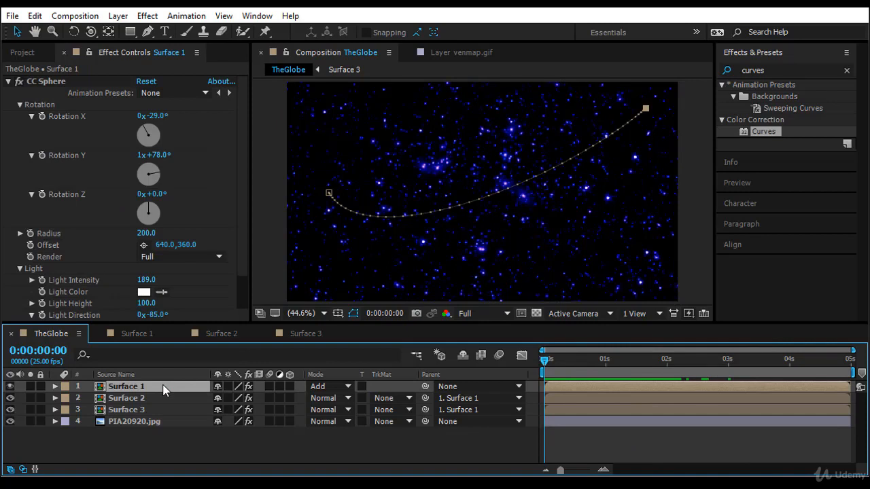
{"action": "key", "text": "u"}
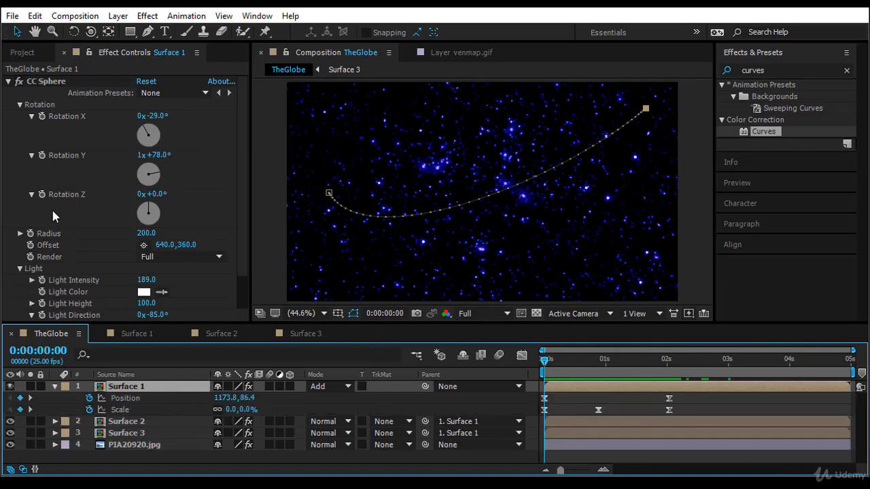
{"action": "left_click", "coordinate": [41, 116]}
{"action": "left_click", "coordinate": [42, 155]}
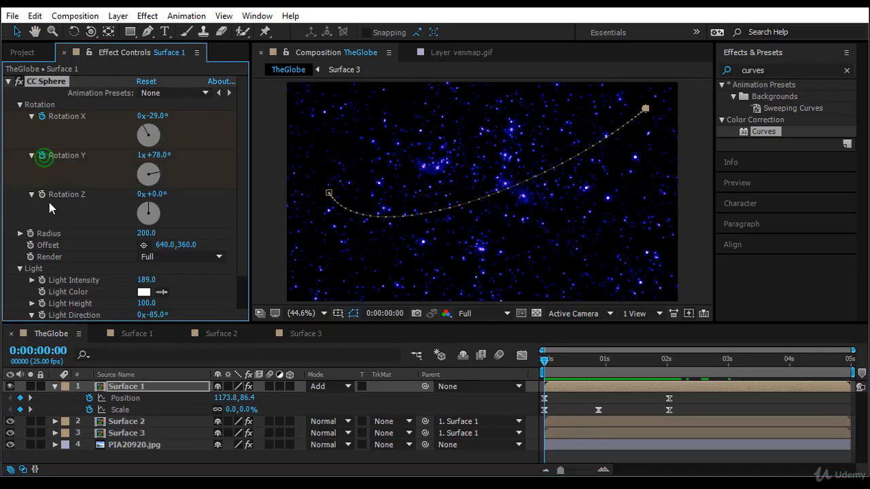
{"action": "left_click", "coordinate": [43, 195]}
- At 0:00:04:24, set Surface 1's CC Sphere Rotation X to -116°, Rotation Y to 1x+140° and Rotation Z to 60°
{"action": "left_click_drag", "start_coordinate": [545, 358], "coordinate": [849, 379]}
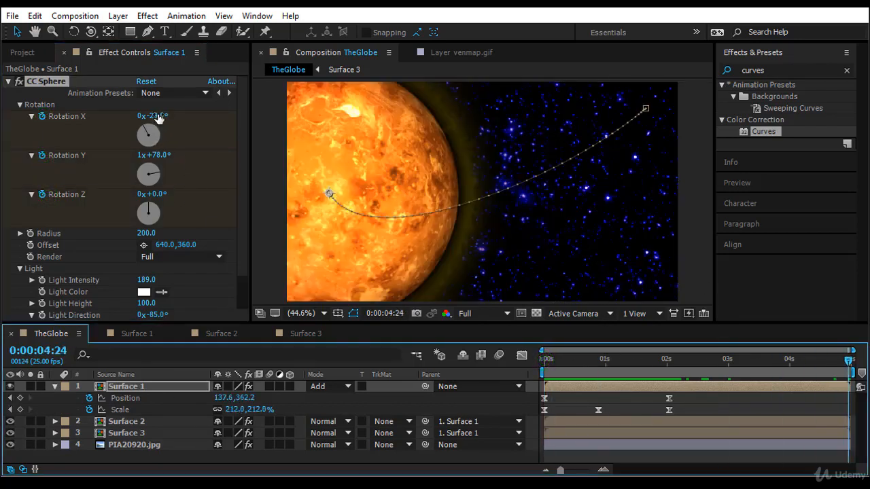
{"action": "left_click", "coordinate": [157, 115]}
{"action": "left_click_drag", "start_coordinate": [158, 115], "coordinate": [154, 115]}
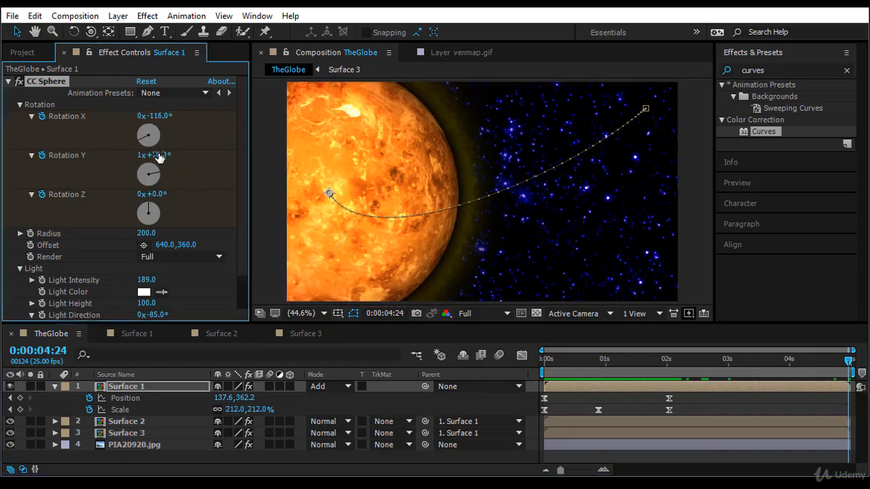
{"action": "left_click_drag", "start_coordinate": [157, 155], "coordinate": [203, 155]}
{"action": "left_click_drag", "start_coordinate": [157, 194], "coordinate": [178, 195]}
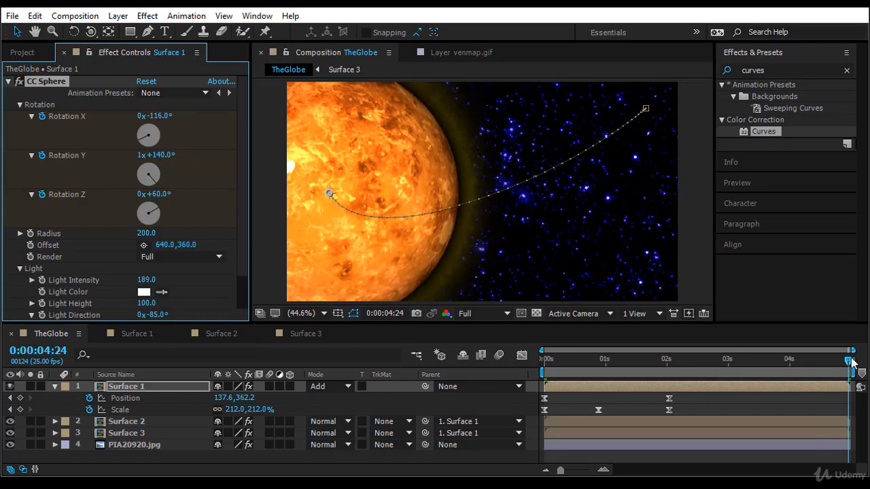
- Preview the rotating globe from the timeline start and display all keyframed properties of Surface 1
{"action": "left_click_drag", "start_coordinate": [850, 360], "coordinate": [438, 427]}
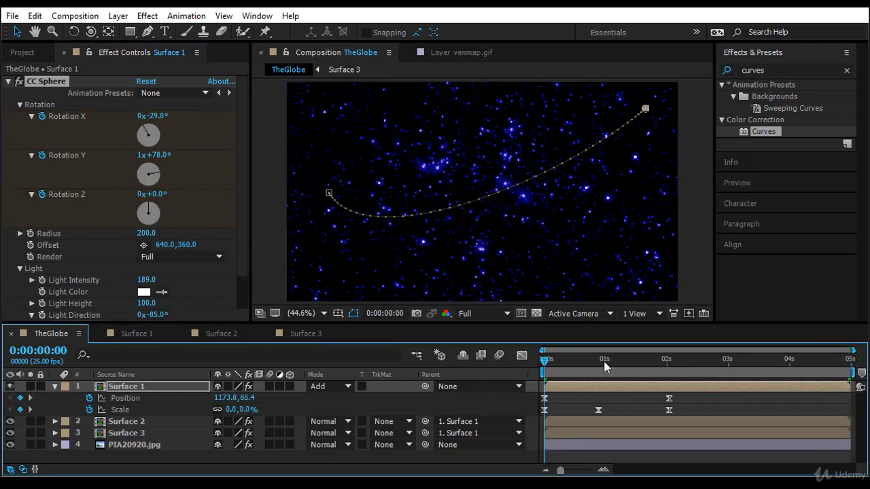
{"action": "key", "text": "space"}
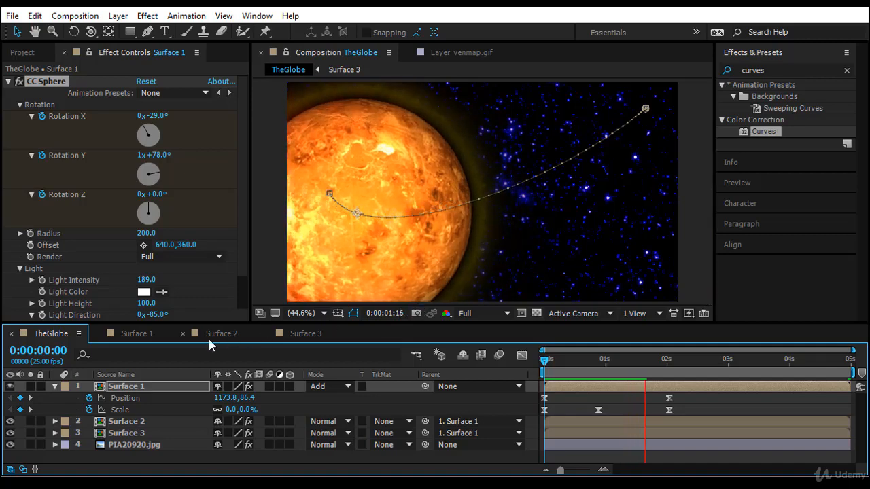
{"action": "left_click", "coordinate": [165, 386]}
{"action": "key", "text": "u"}
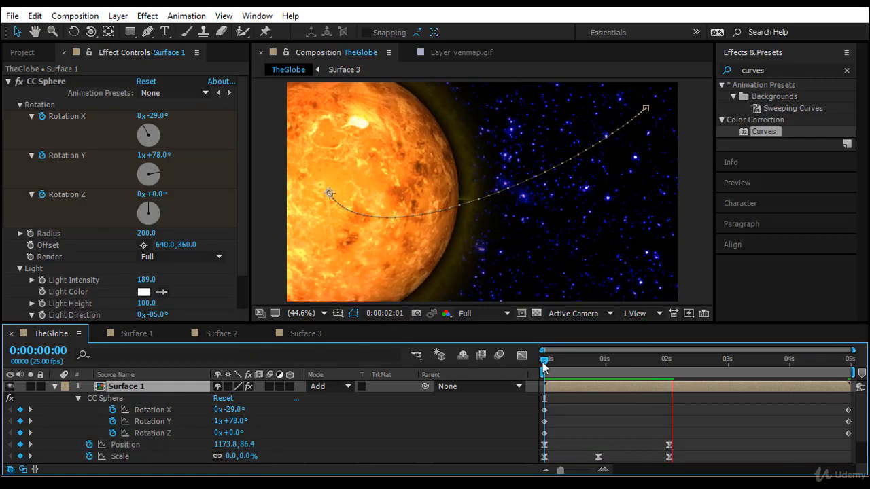
- Set Surface 1's CC Sphere Rotation Y keyframe to 0x+0.0° at the start of the timeline
{"action": "left_click_drag", "start_coordinate": [543, 367], "coordinate": [854, 369]}
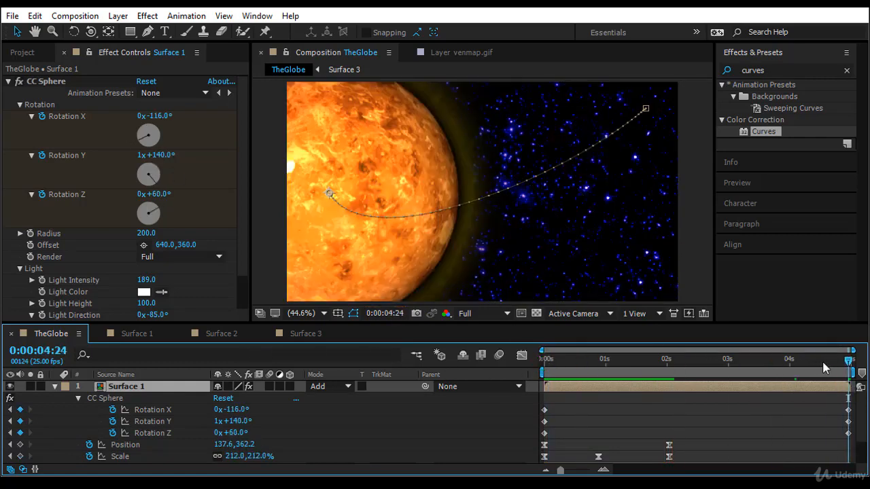
{"action": "left_click_drag", "start_coordinate": [849, 361], "coordinate": [539, 399]}
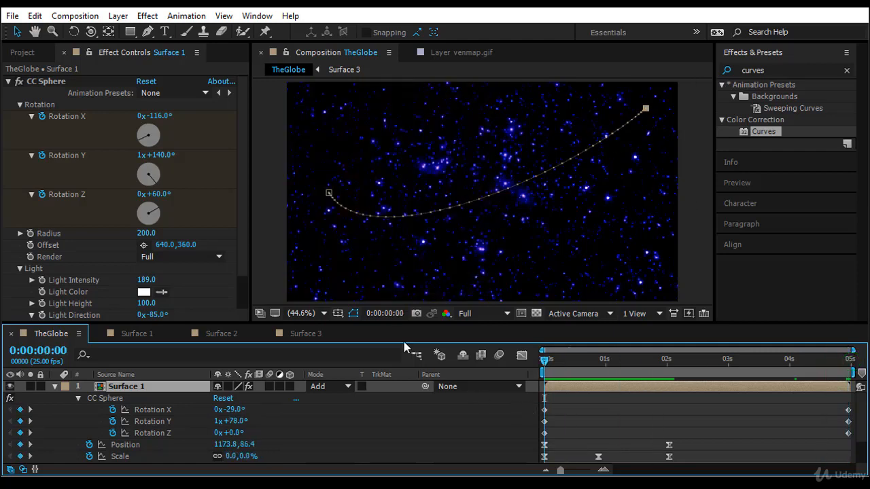
{"action": "left_click", "coordinate": [141, 155]}
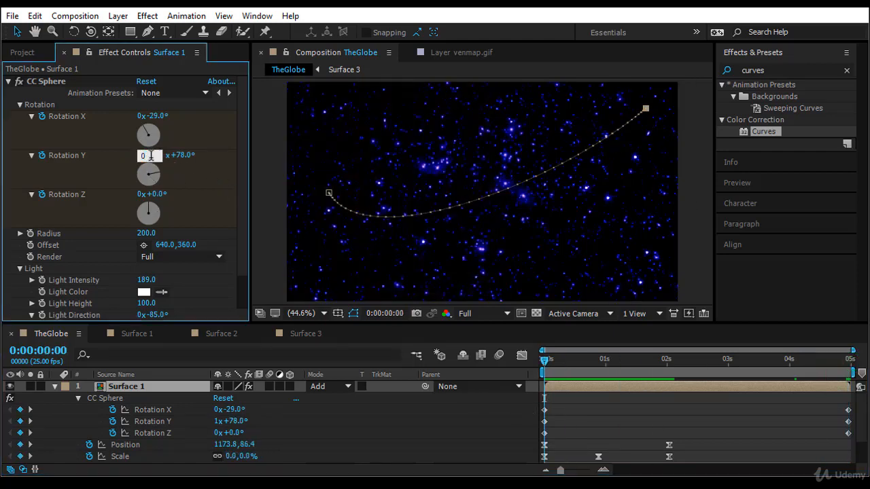
{"action": "type", "text": "0"}
{"action": "key", "text": "Return"}
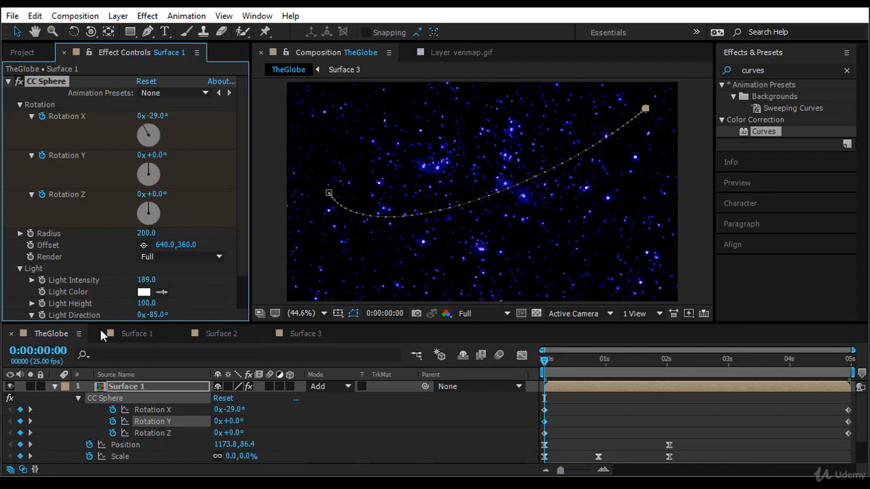
- Check Surface 1's final rotation keyframe, and preview the globe's rotation from the start of the timeline
{"action": "left_click", "coordinate": [30, 420]}
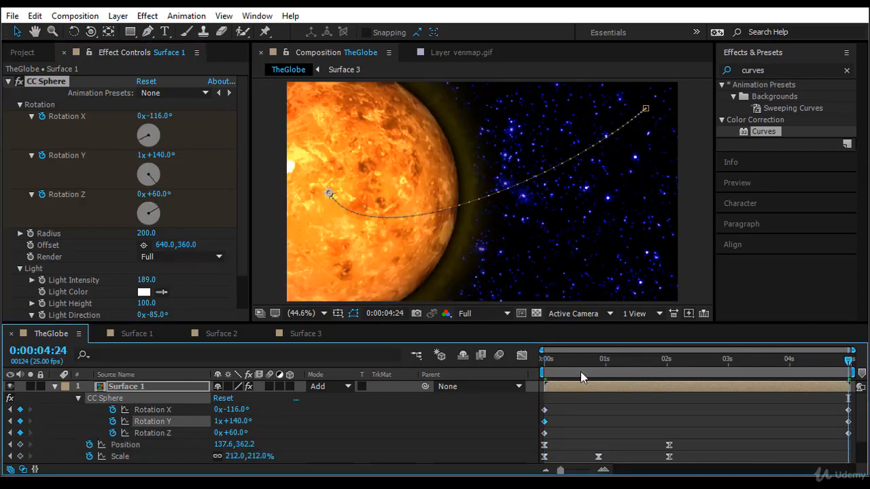
{"action": "key", "text": "Home"}
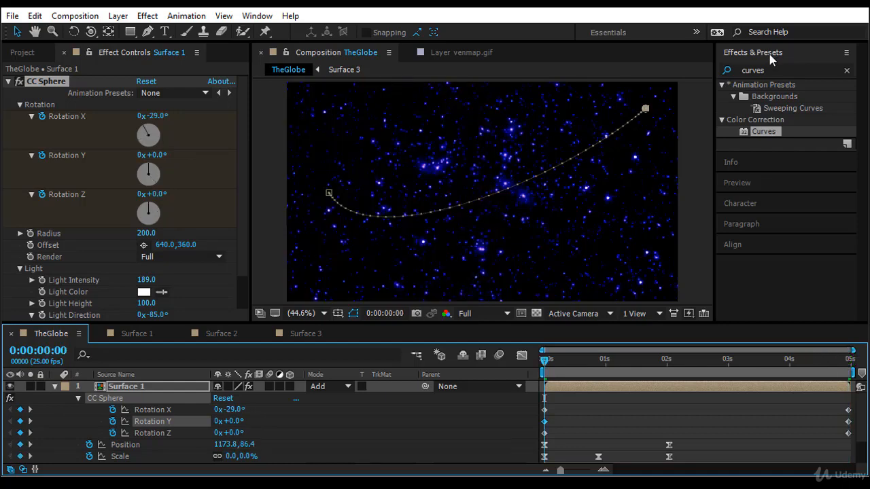
{"action": "left_click", "coordinate": [774, 184]}
{"action": "left_click", "coordinate": [759, 112]}
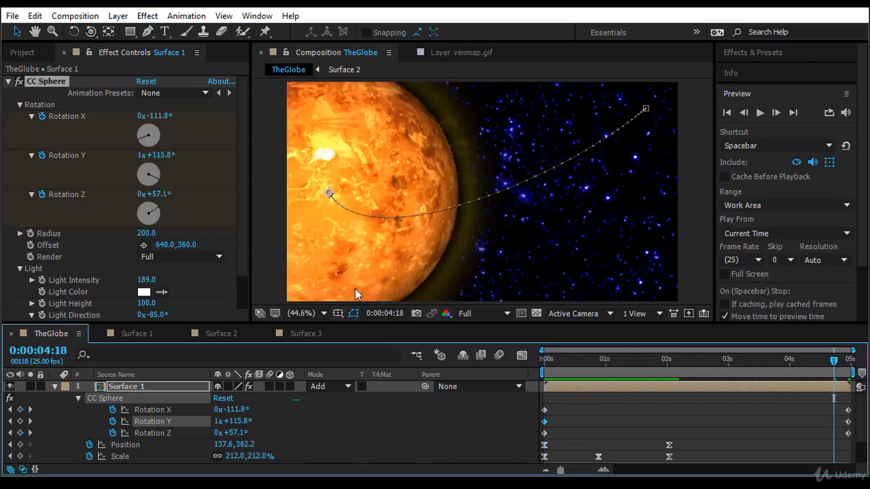
- Apply Curves to venmap.gif in the Surface 1 composition, pull its RGB and Red curves down, and return to TheGlobe
{"action": "left_click", "coordinate": [222, 334]}
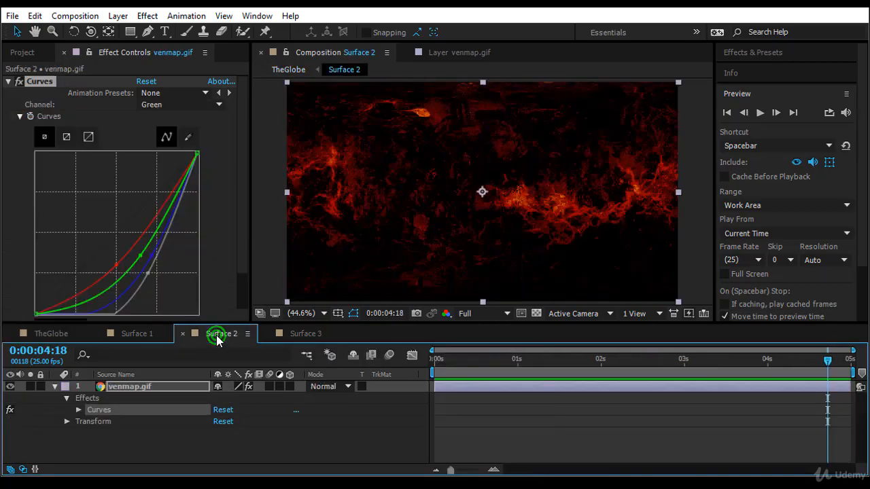
{"action": "left_click", "coordinate": [149, 333]}
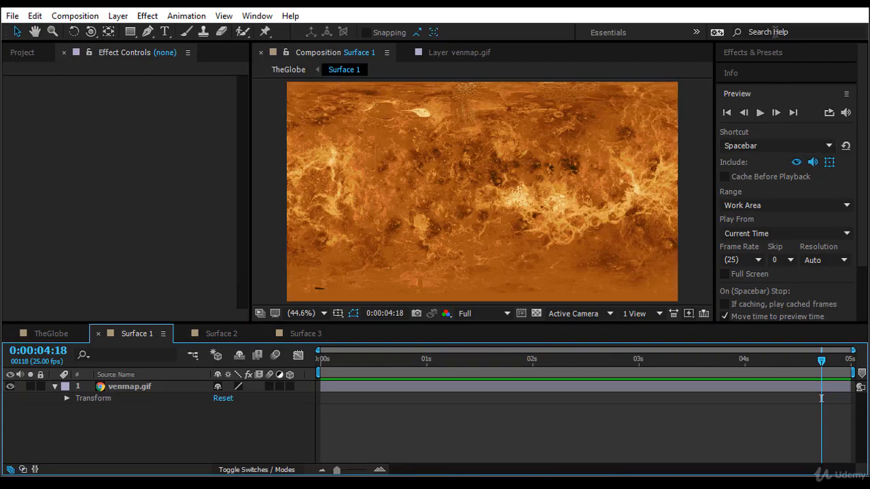
{"action": "left_click", "coordinate": [771, 53]}
{"action": "left_click_drag", "start_coordinate": [763, 132], "coordinate": [134, 385]}
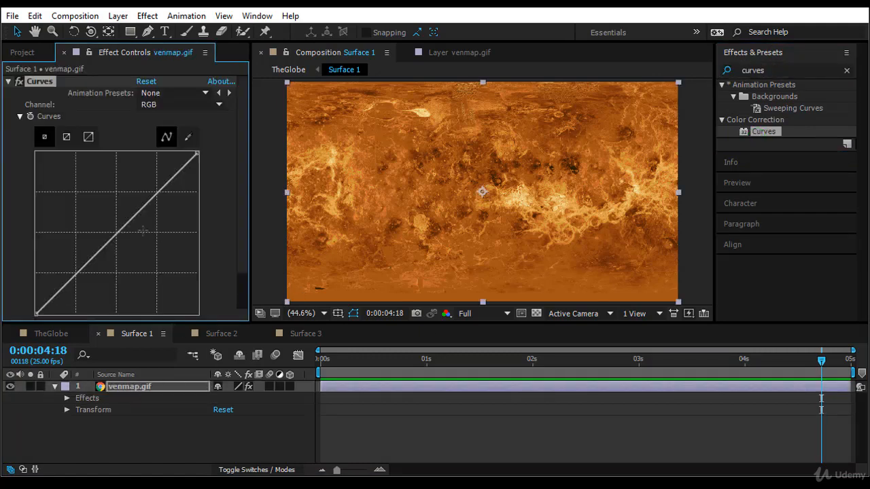
{"action": "left_click_drag", "start_coordinate": [134, 223], "coordinate": [156, 252]}
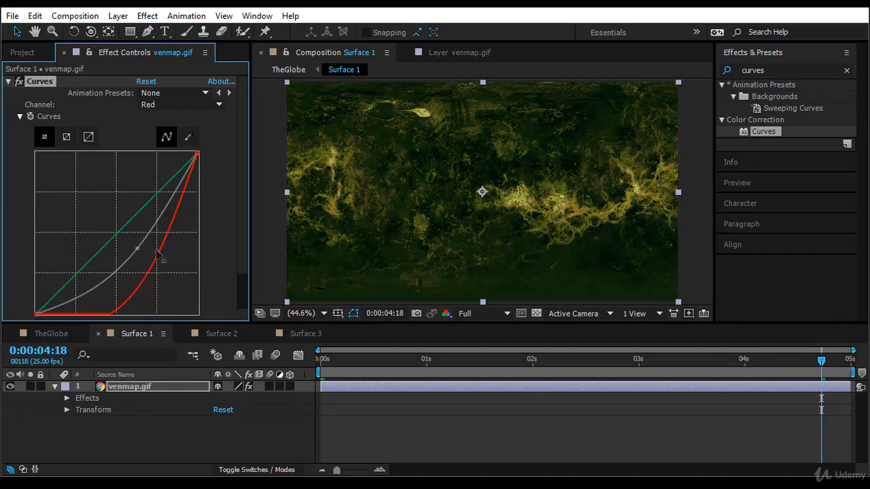
{"action": "left_click", "coordinate": [61, 333]}
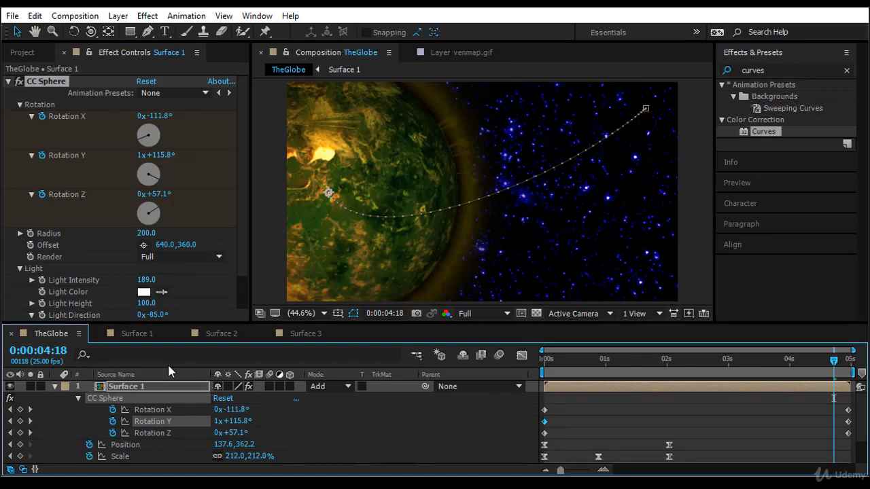
- Review the venmap.gif colouring in Surface 2, and preview the recoloured globe in TheGlobe from the start of the timeline
{"action": "left_click", "coordinate": [221, 333]}
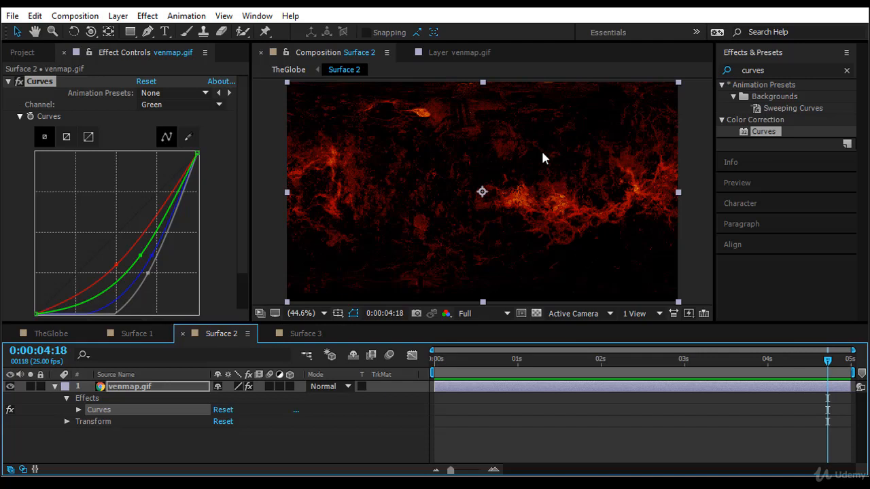
{"action": "left_click", "coordinate": [48, 333]}
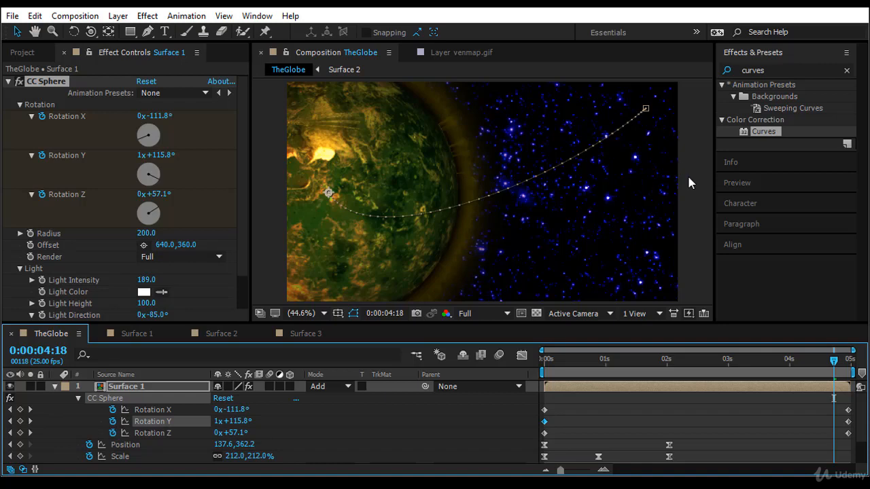
{"action": "key", "text": "Home"}
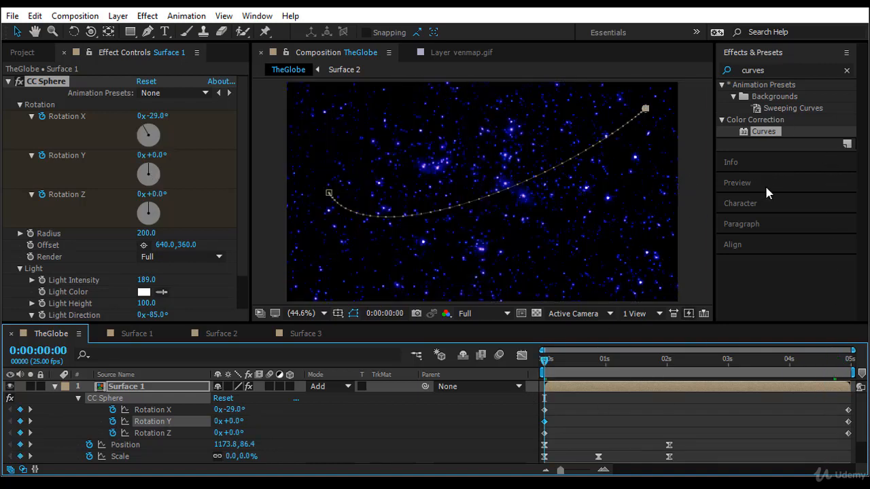
{"action": "left_click", "coordinate": [766, 187]}
{"action": "left_click", "coordinate": [759, 112]}
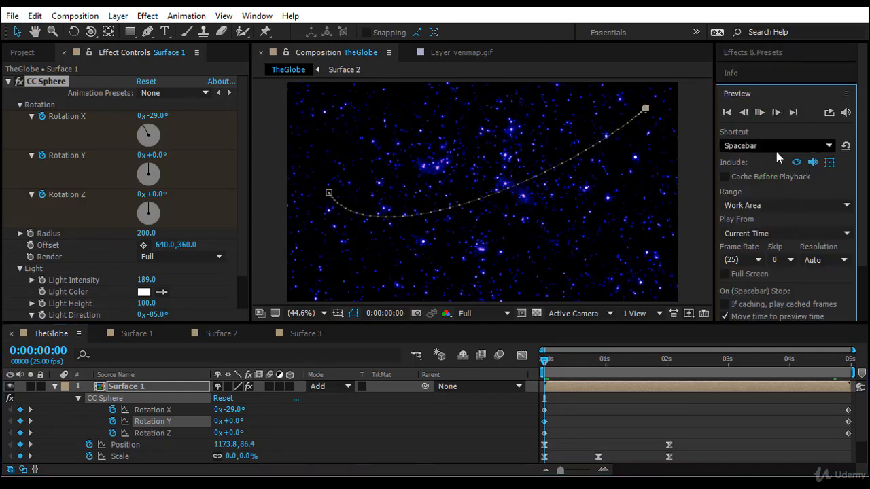